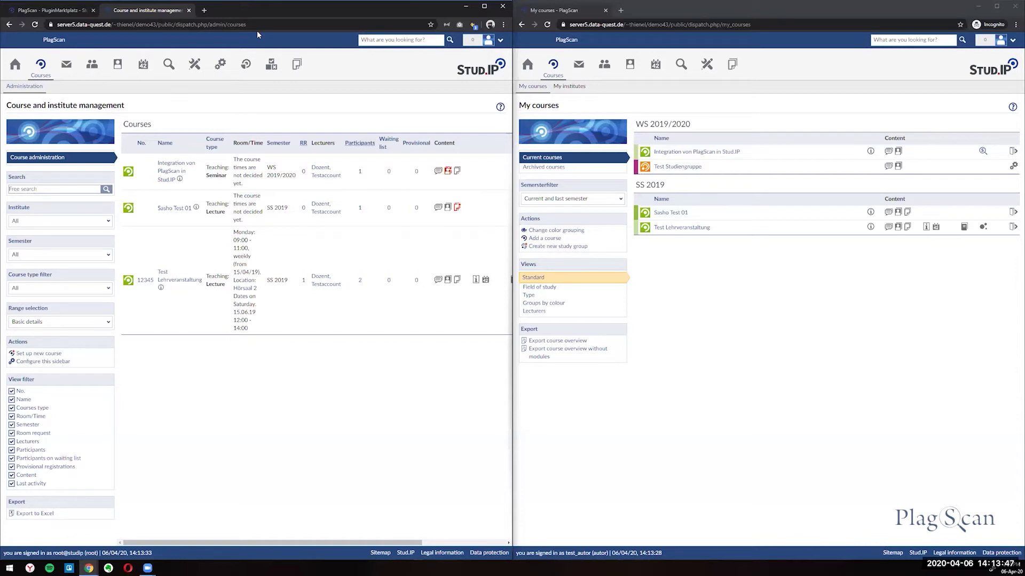
Step: Review the PlagScan plugin page on the PluginMarktplatz, including its description, gallery and releases
key(ctrl+Tab)
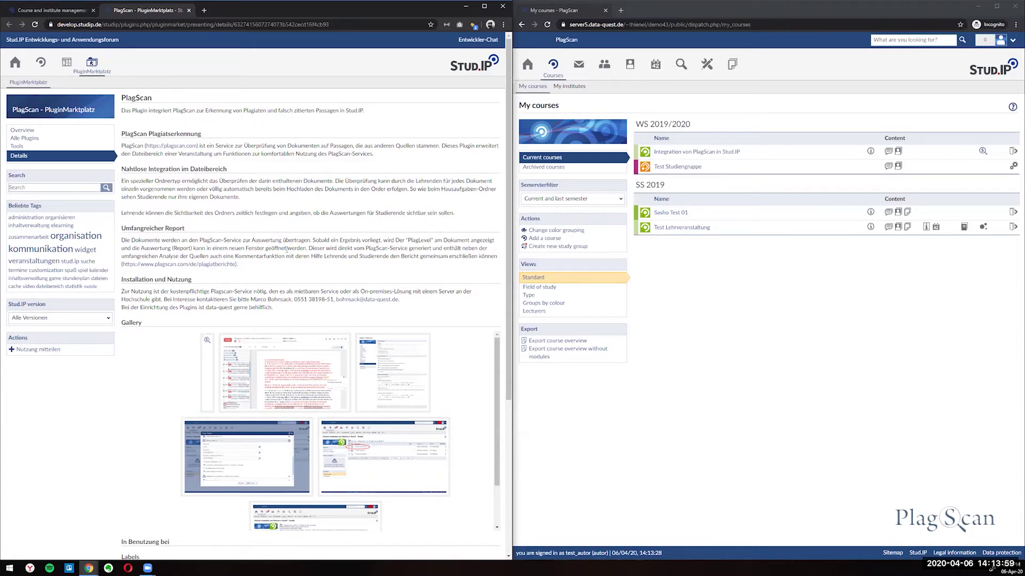
scroll(282, 274, down, 3)
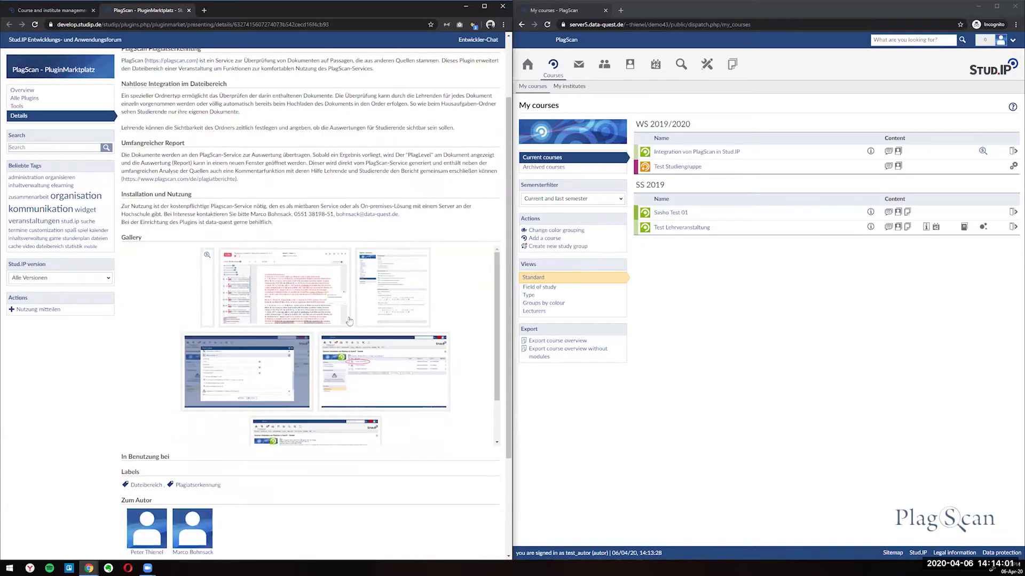
scroll(348, 321, down, 2)
scroll(329, 185, up, 4)
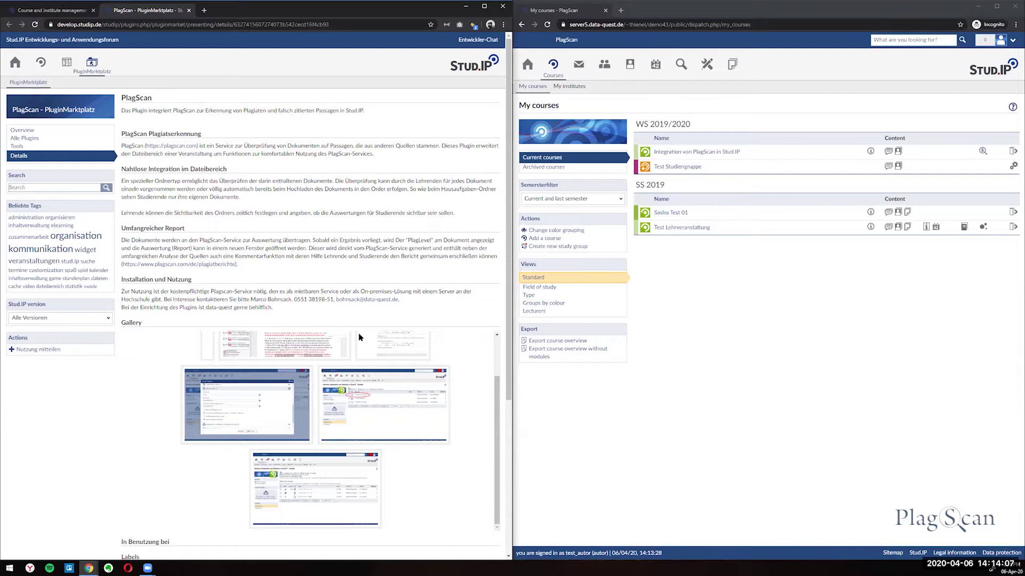
scroll(361, 334, down, 1)
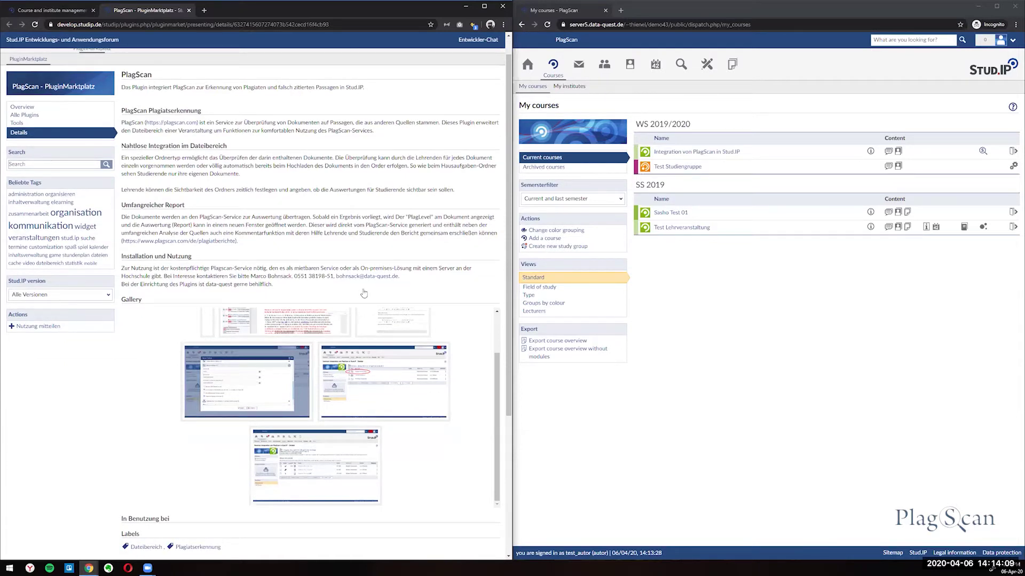
scroll(304, 216, down, 3)
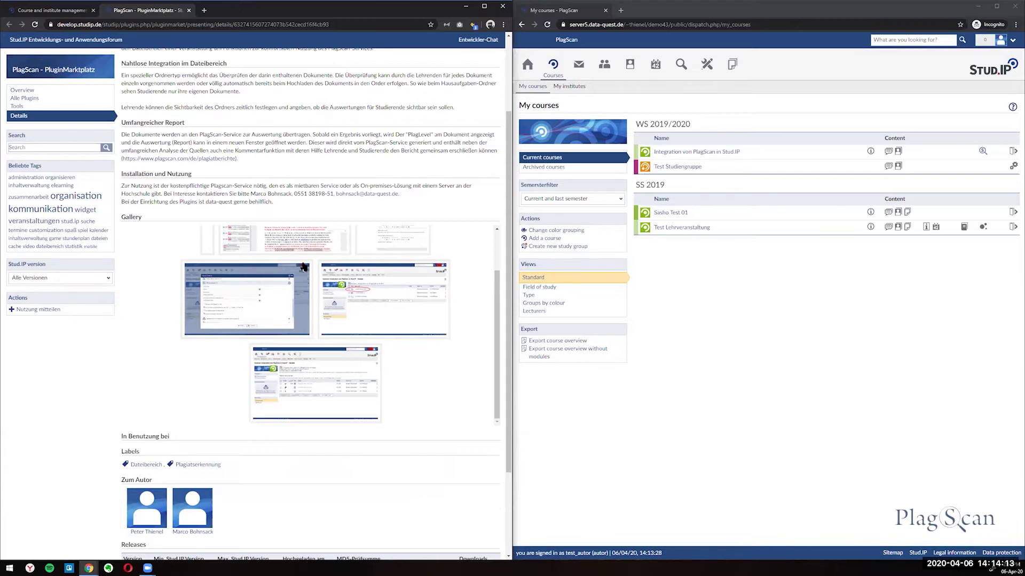
scroll(311, 299, down, 1)
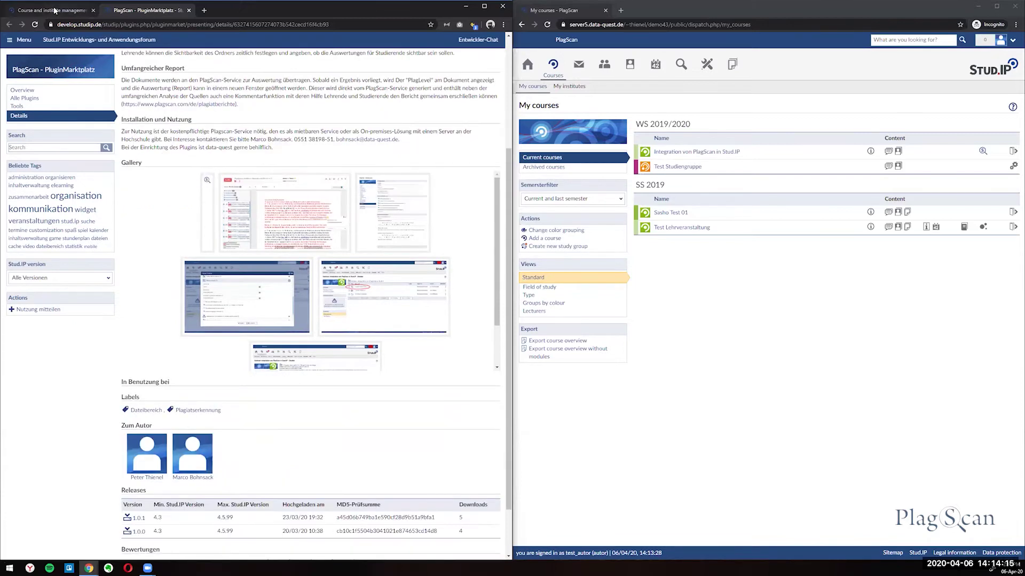
Step: Return to the course administration, open the files of the "Integration von PlagScan in Stud.IP" seminar and start a new folder
drag(52, 12, 149, 15)
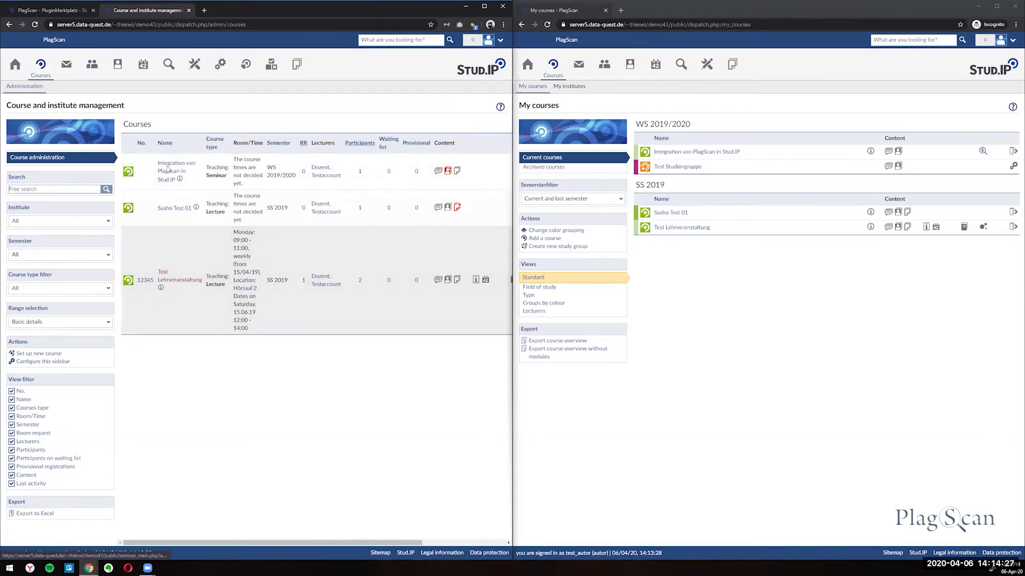
click(168, 170)
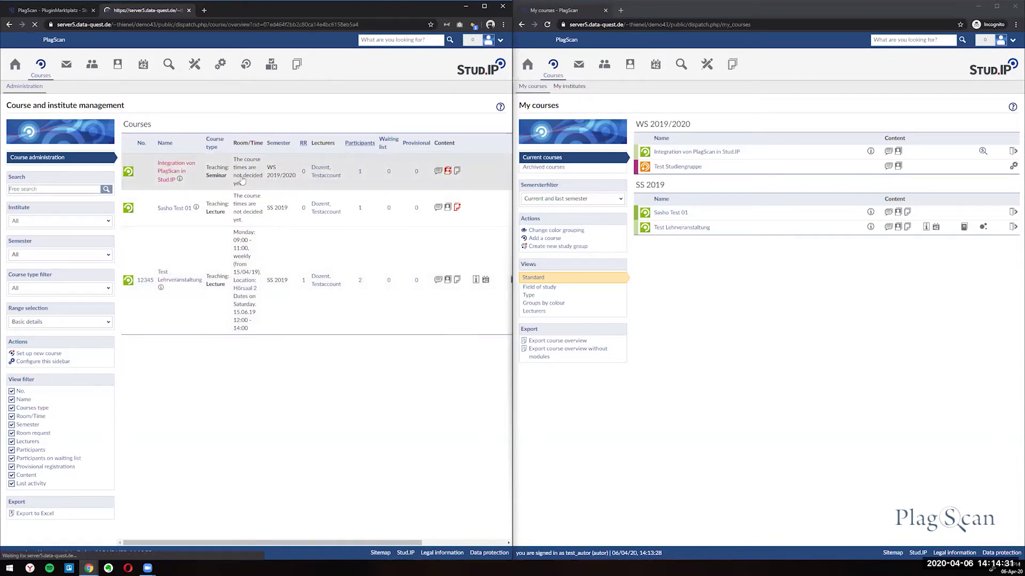
click(143, 87)
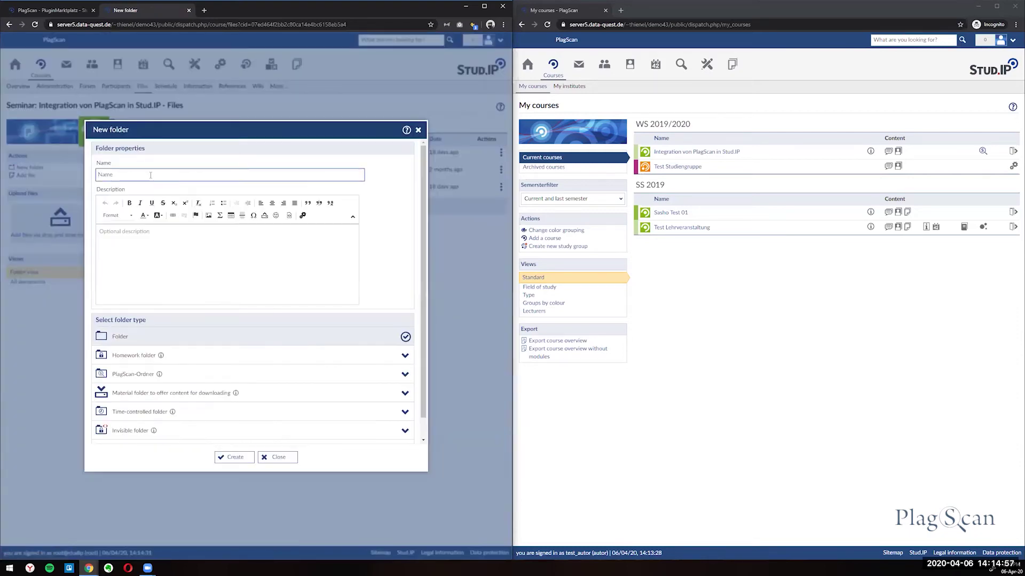
Step: Name the new folder History and choose PlagScan-Ordner as its folder type
text(Histo)
scroll(322, 294, down, 1)
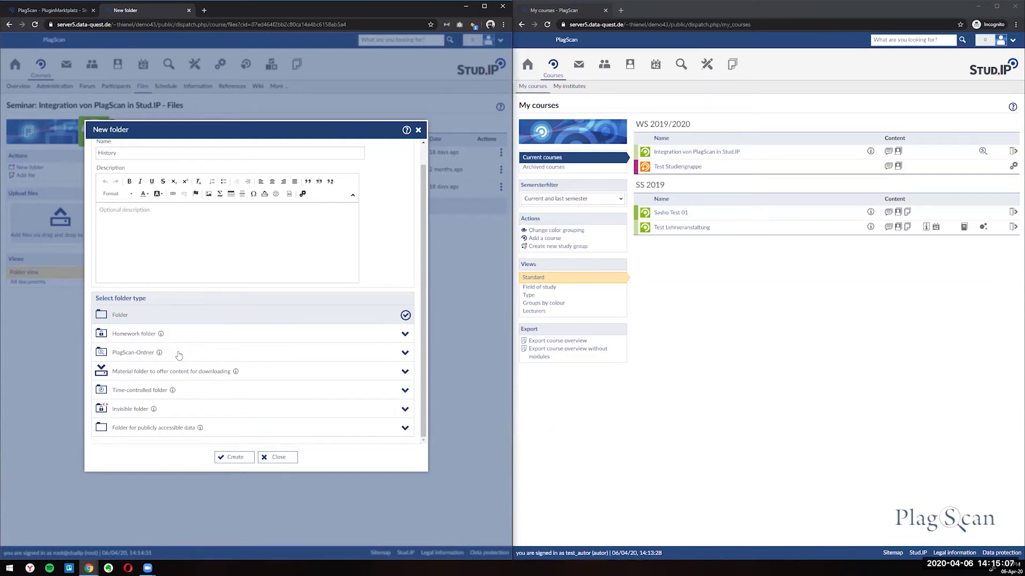
click(314, 356)
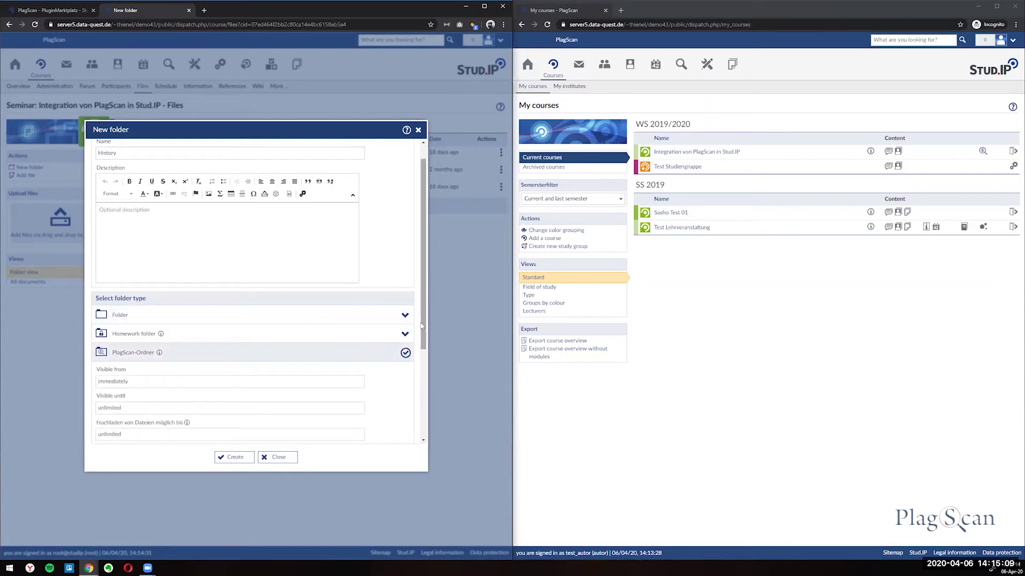
Step: Enable manual-only checking, student access to the evaluation and PlagLevel, and file updates for the PlagScan folder, keeping the default dates, and create it
scroll(414, 363, down, 2)
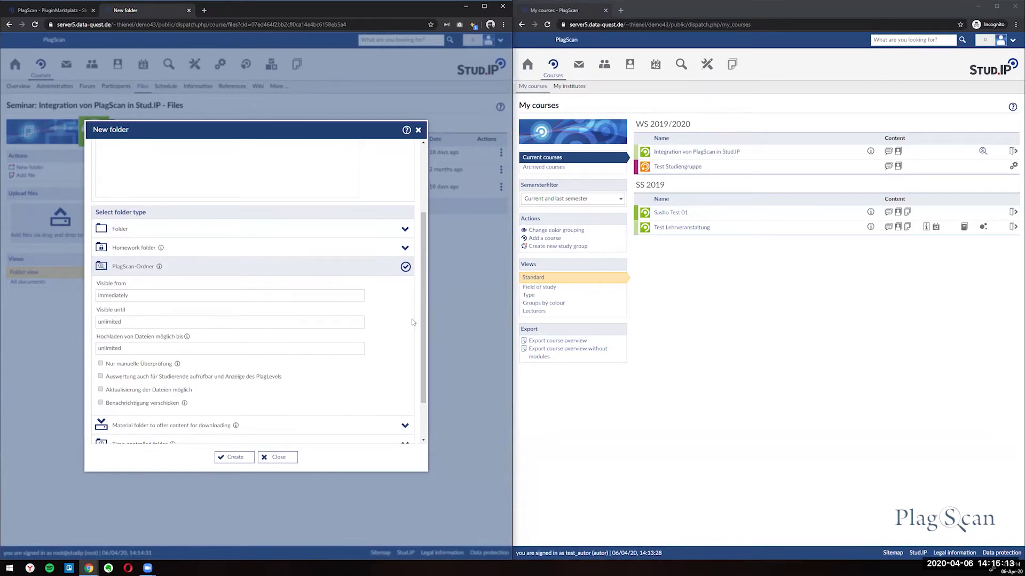
scroll(422, 309, down, 1)
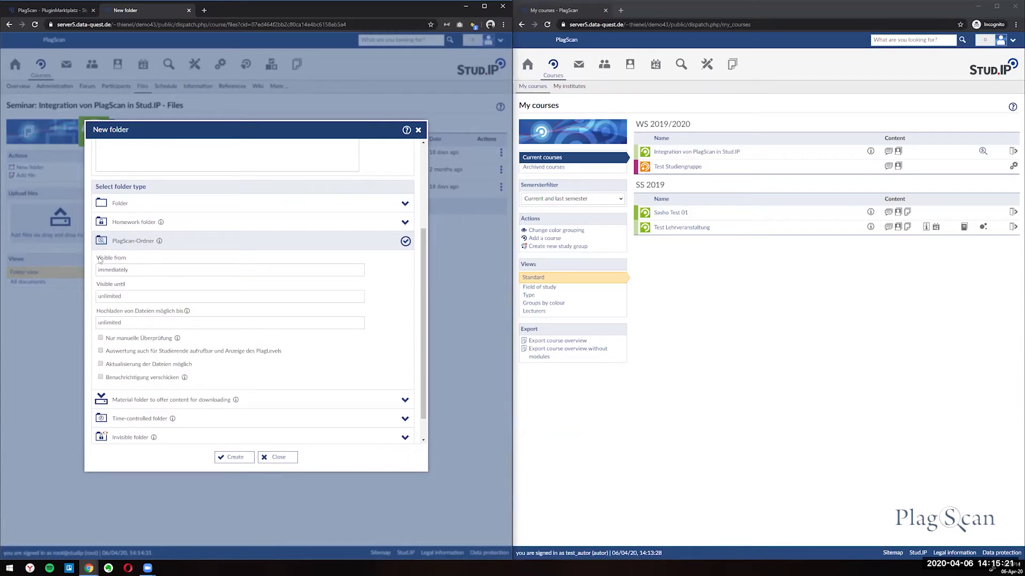
drag(425, 293, 425, 304)
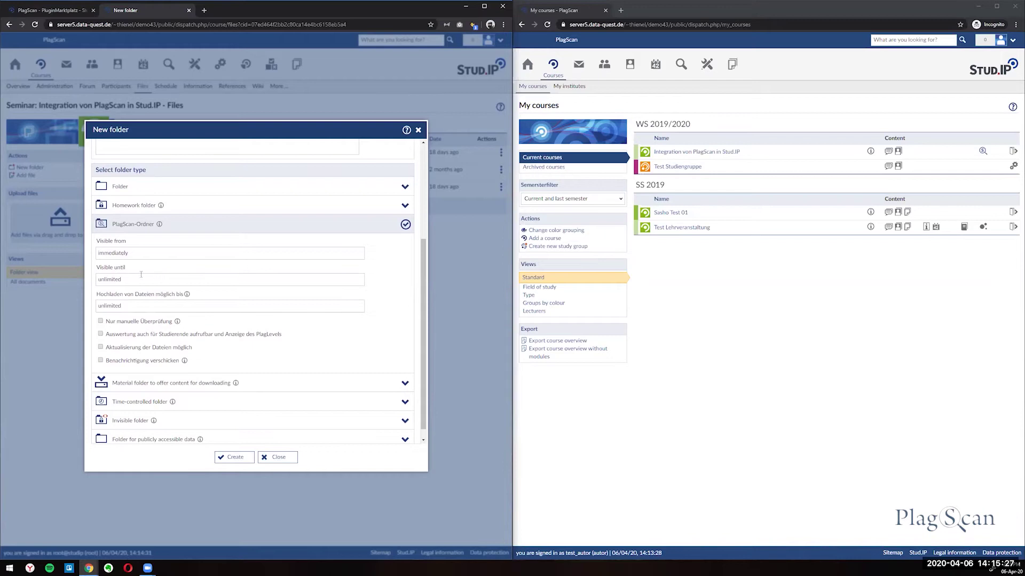
click(120, 253)
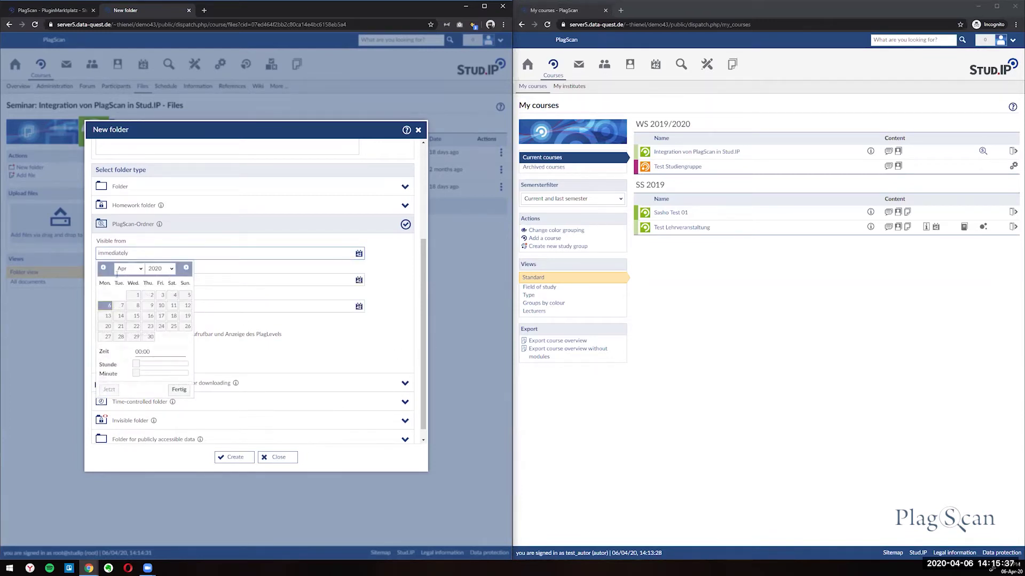
click(124, 252)
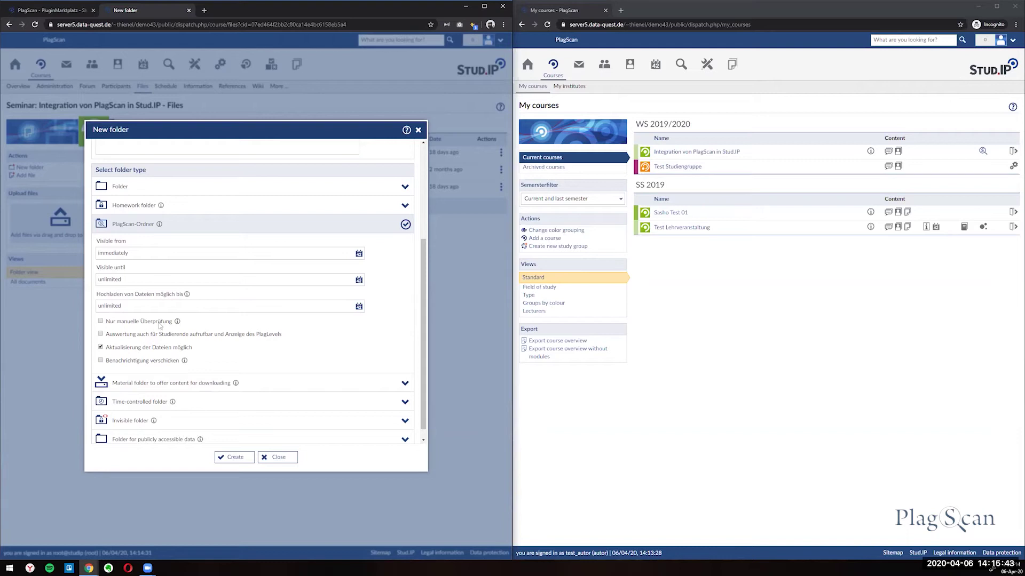
click(157, 302)
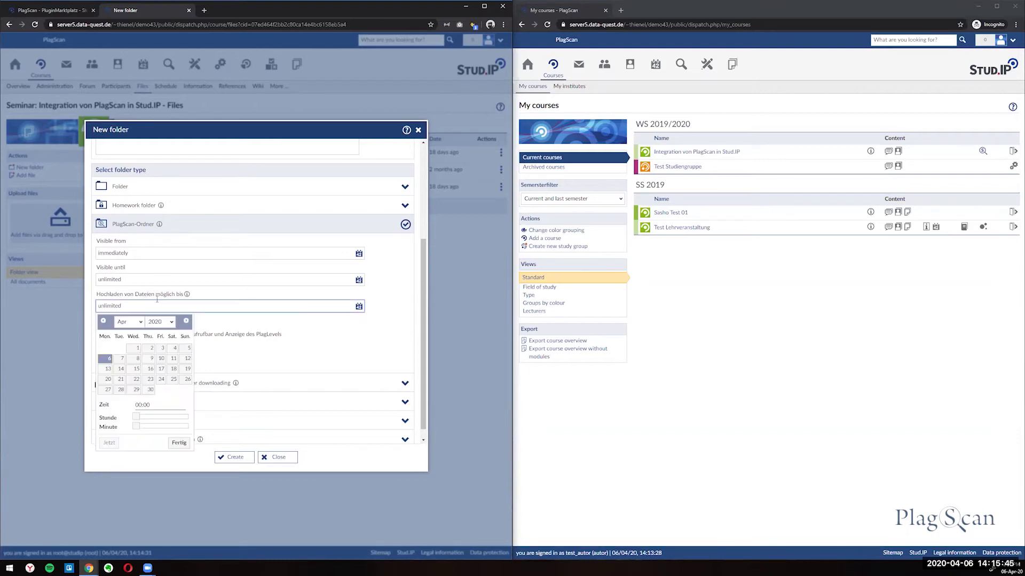
click(124, 303)
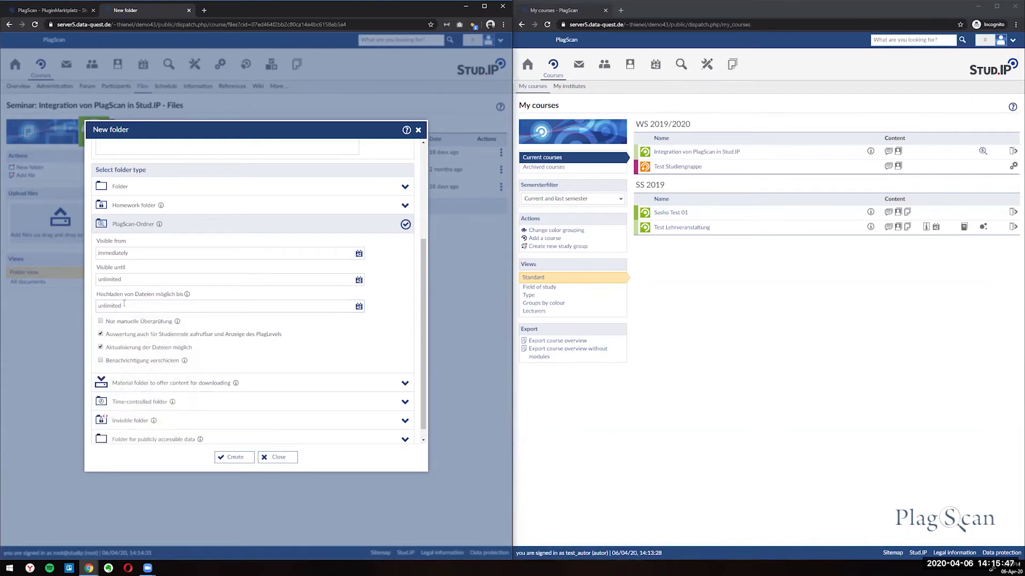
click(124, 303)
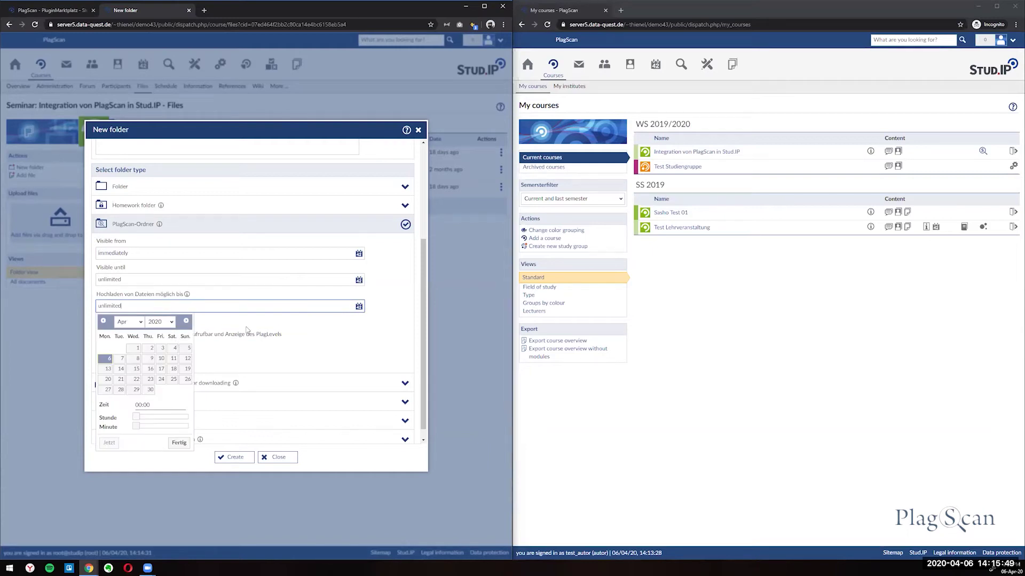
click(266, 342)
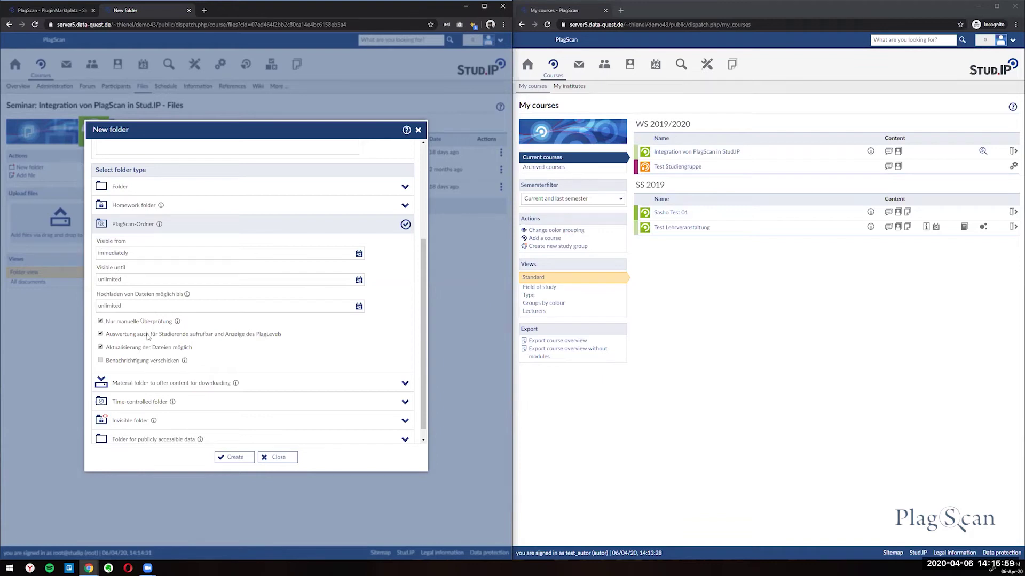
click(101, 321)
click(242, 458)
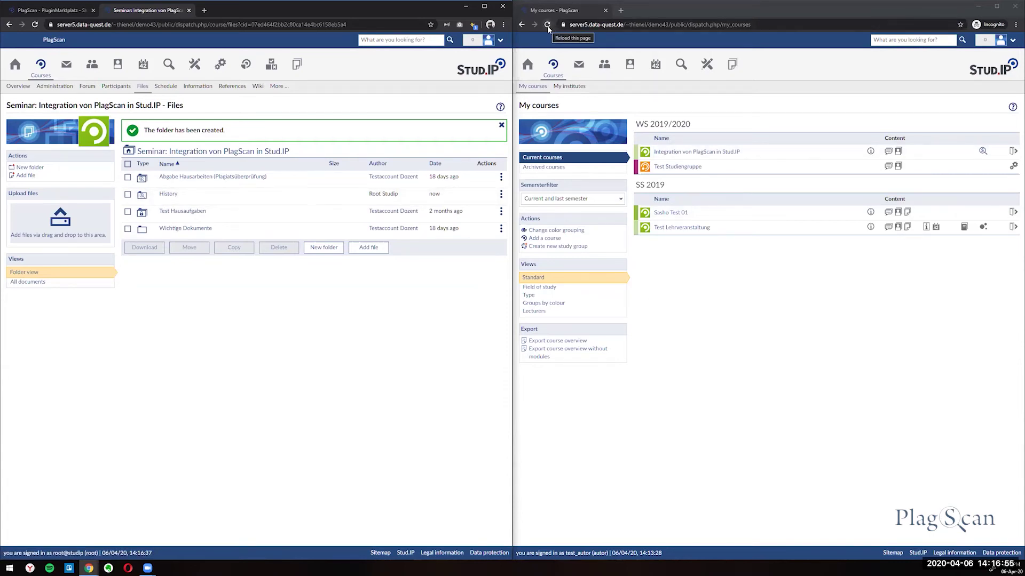
Step: In the student's browser window, open the History folder in the files of the "Integration von PlagScan in Stud.IP" course
click(688, 12)
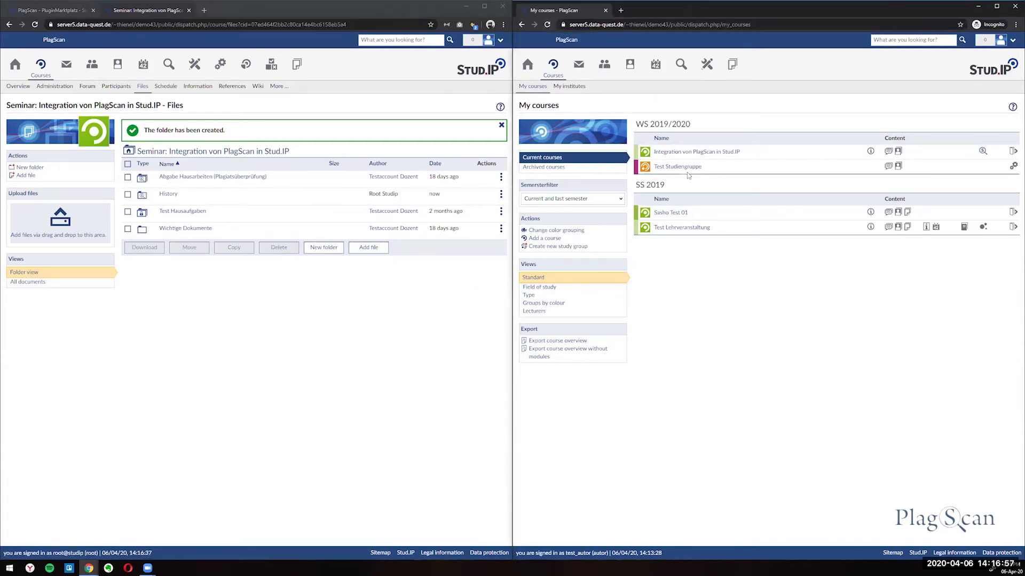
click(669, 152)
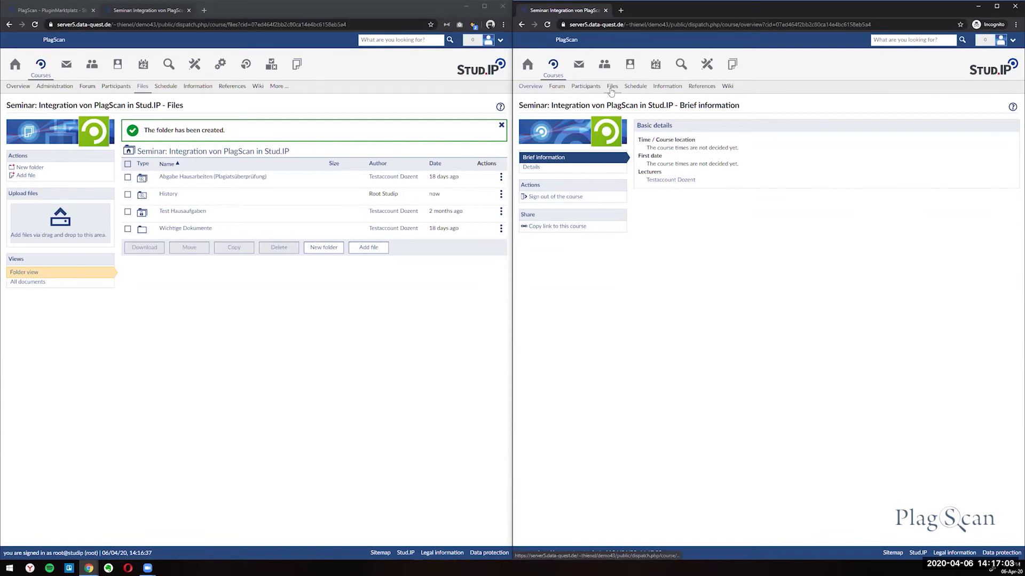
click(612, 87)
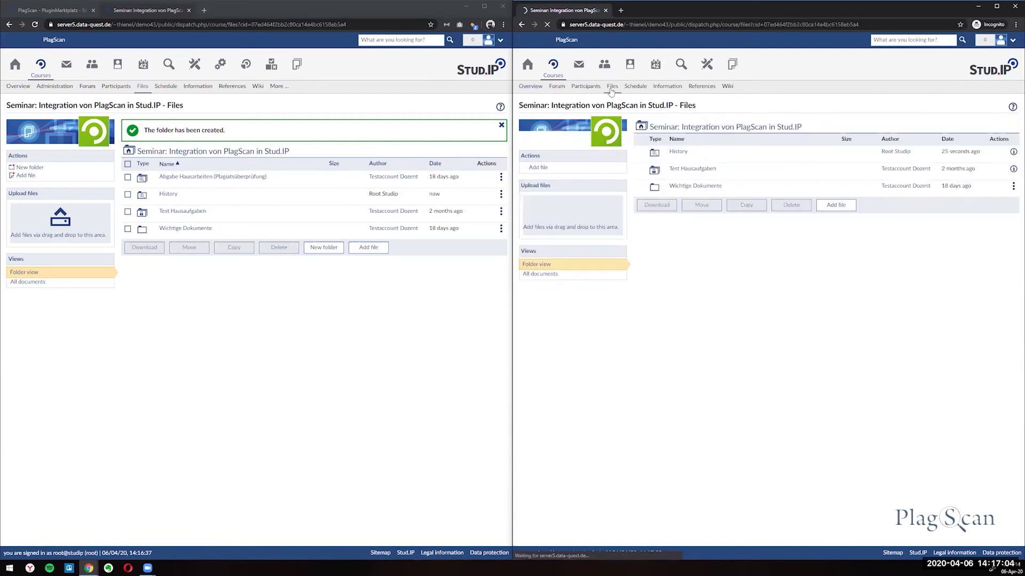
click(686, 154)
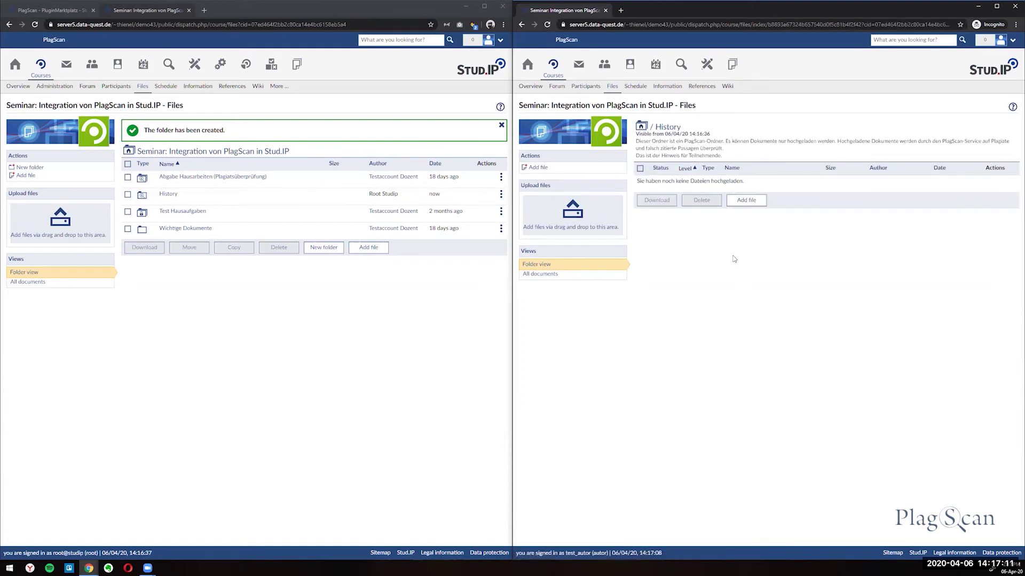
Step: Upload Switzerland Info 01.docx from the computer's PlagScan folder on the Desktop and save it with the license Ungeklärte Lizenz
click(747, 201)
click(687, 286)
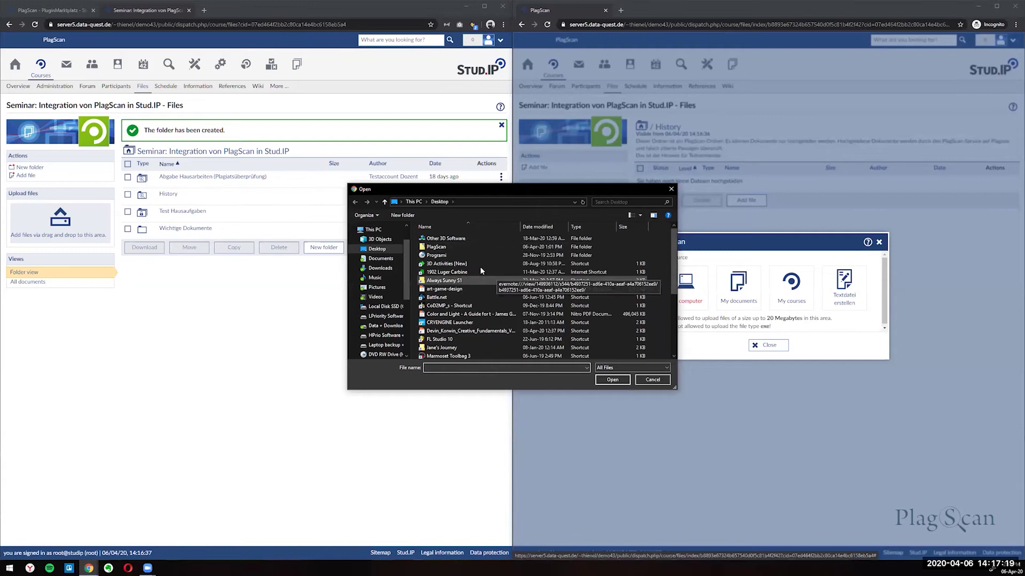
scroll(536, 264, down, 1)
scroll(535, 264, down, 1)
double_click(453, 247)
double_click(464, 239)
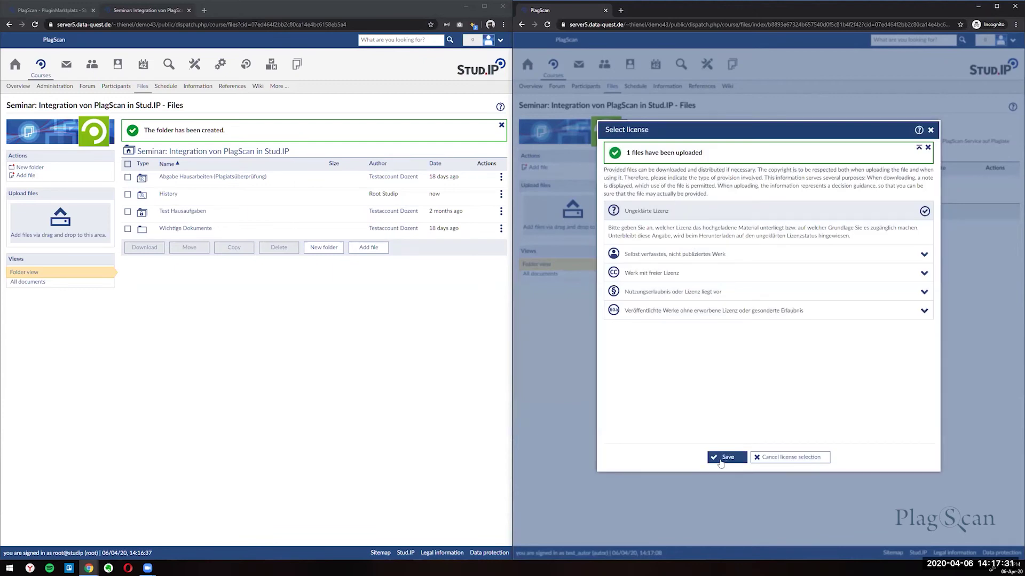
click(720, 462)
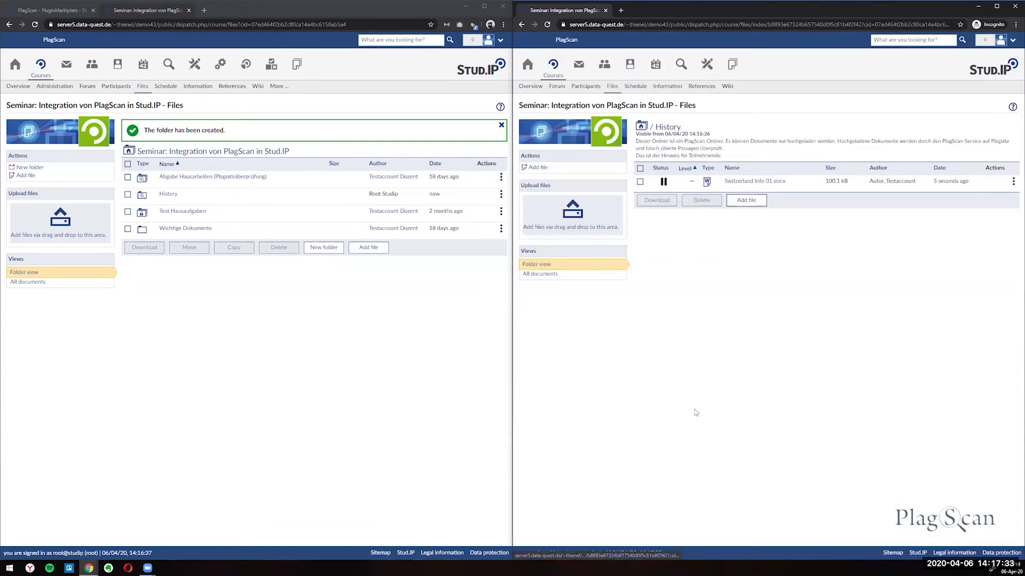
Step: In the administrator's window, refresh the course files, open the History folder and start the plagiarism check of Switzerland Info 01.docx
mouse_move(663, 182)
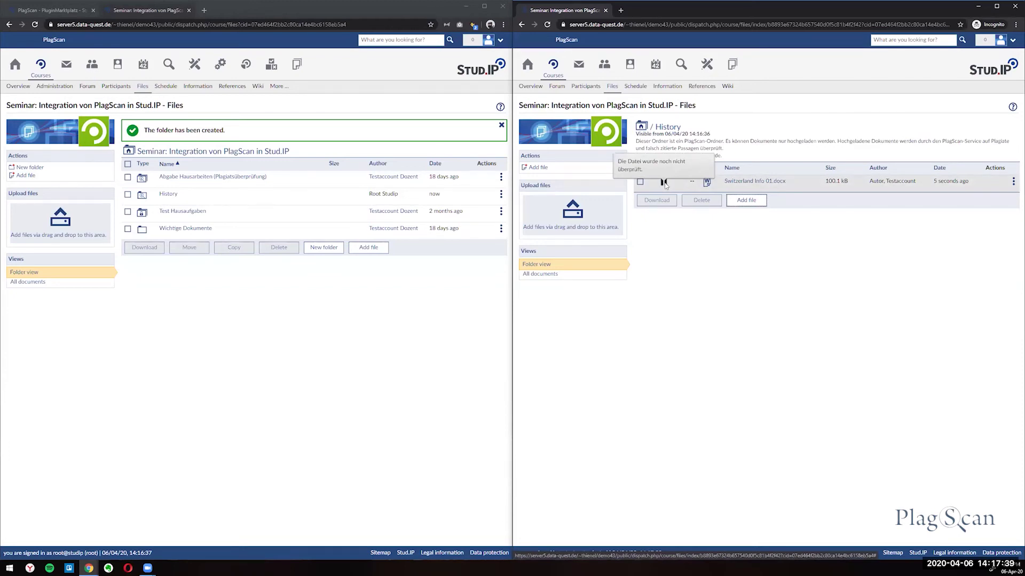
click(36, 25)
click(168, 171)
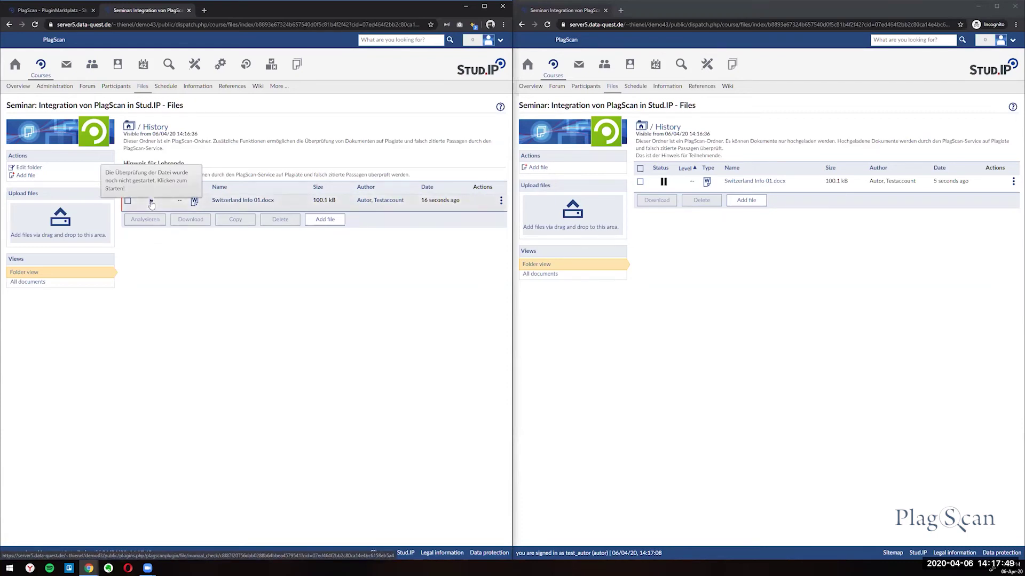
click(151, 201)
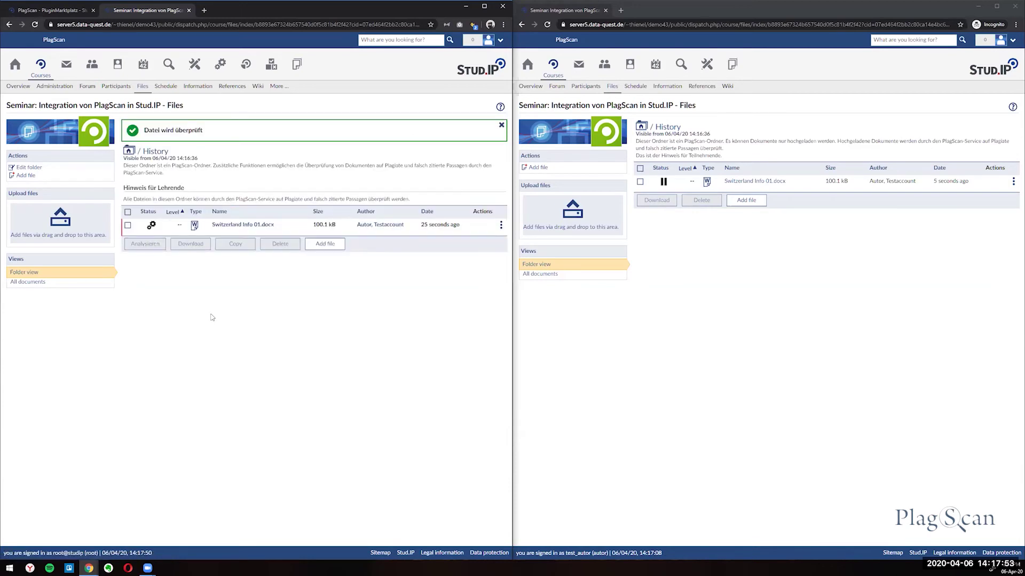
Step: Refresh the student's and administrator's views and reopen the History folder to check the document's analysis status and PlagLevel
click(547, 25)
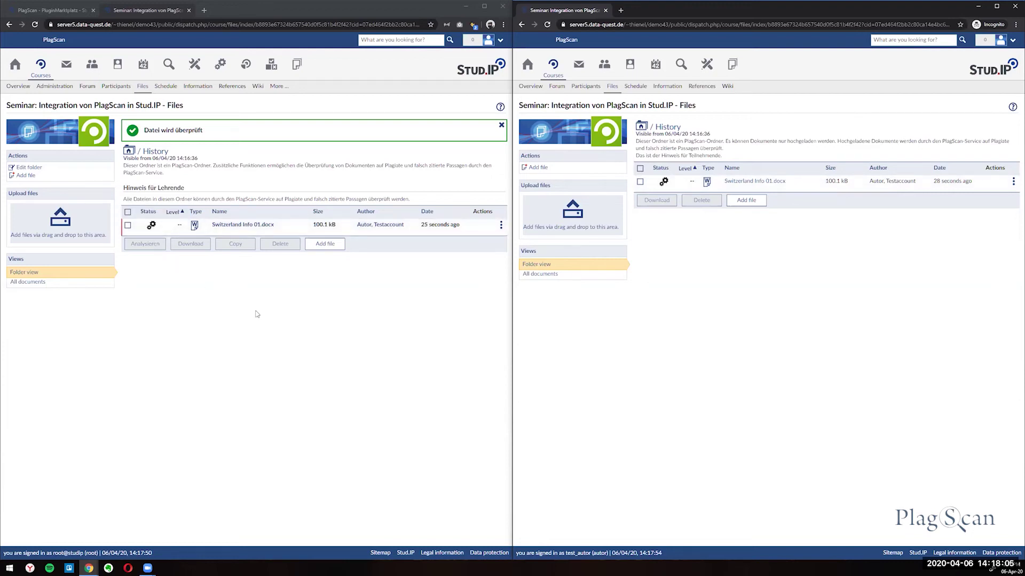
click(35, 24)
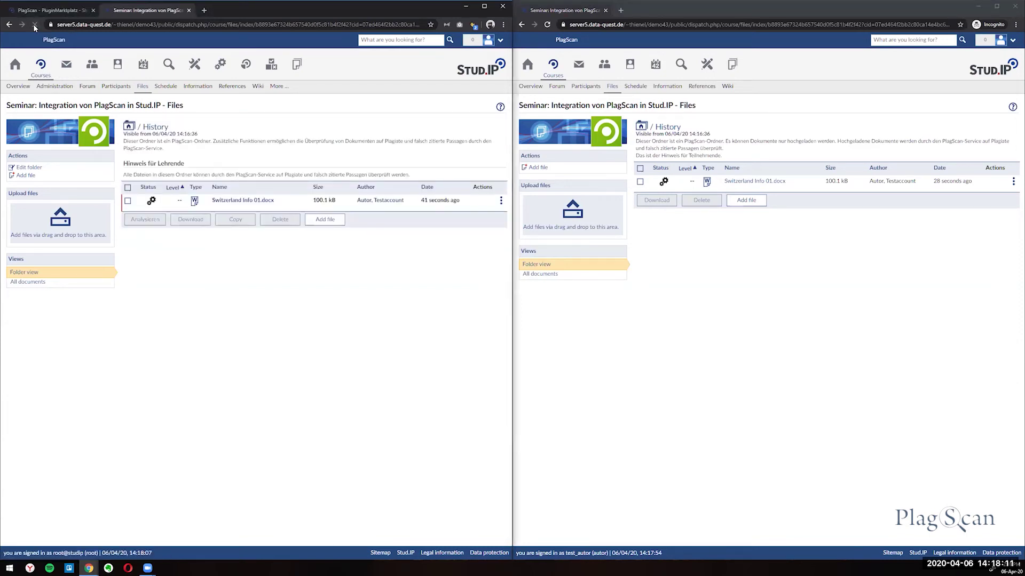
click(142, 87)
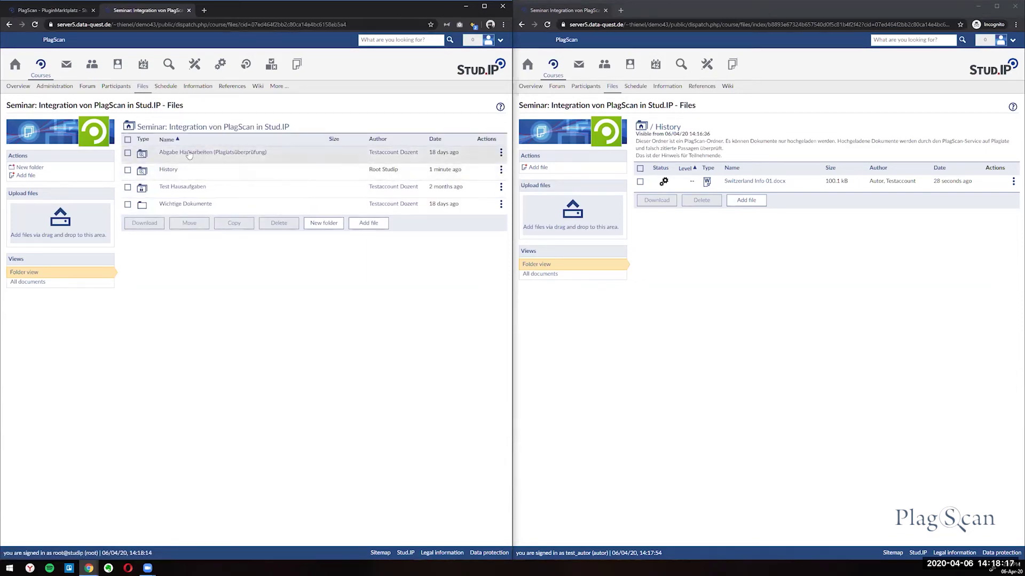
click(169, 170)
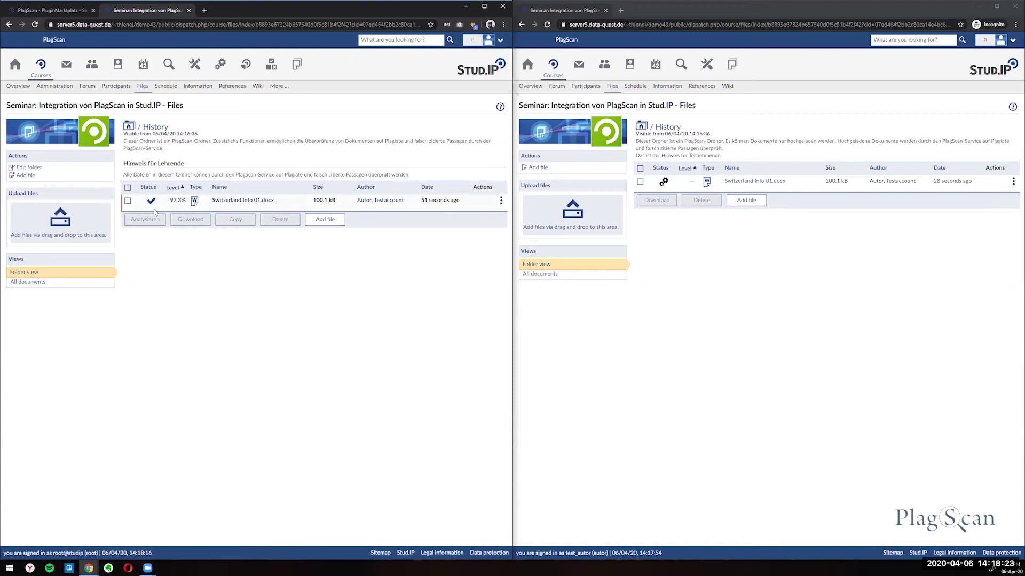
Step: Refresh the student's History folder, view the PlagScan report of Switzerland Info 01.docx with its download options, and close the report
click(547, 24)
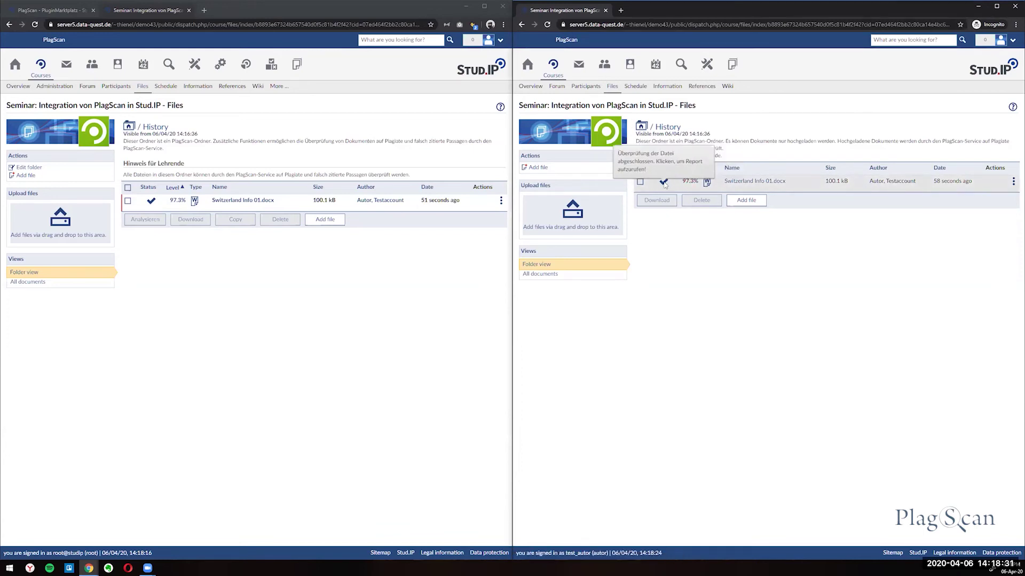
click(664, 184)
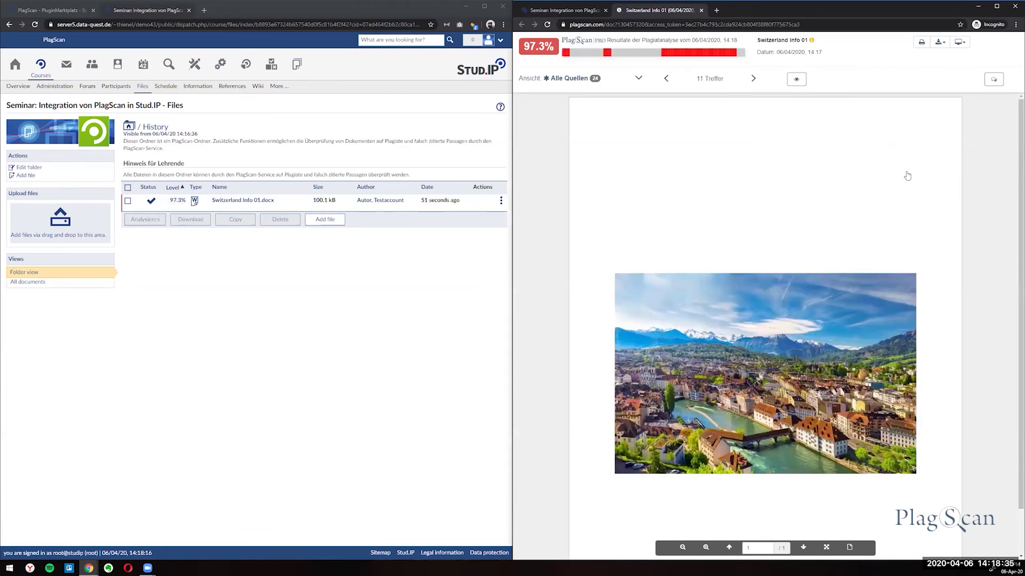
scroll(765, 326, down, 1)
scroll(765, 326, up, 1)
click(939, 43)
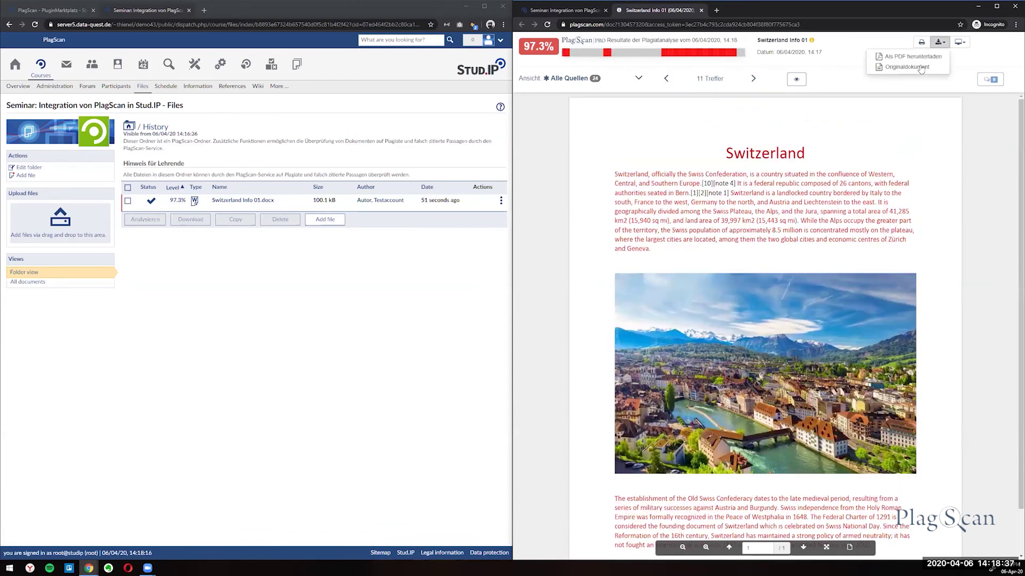
click(841, 99)
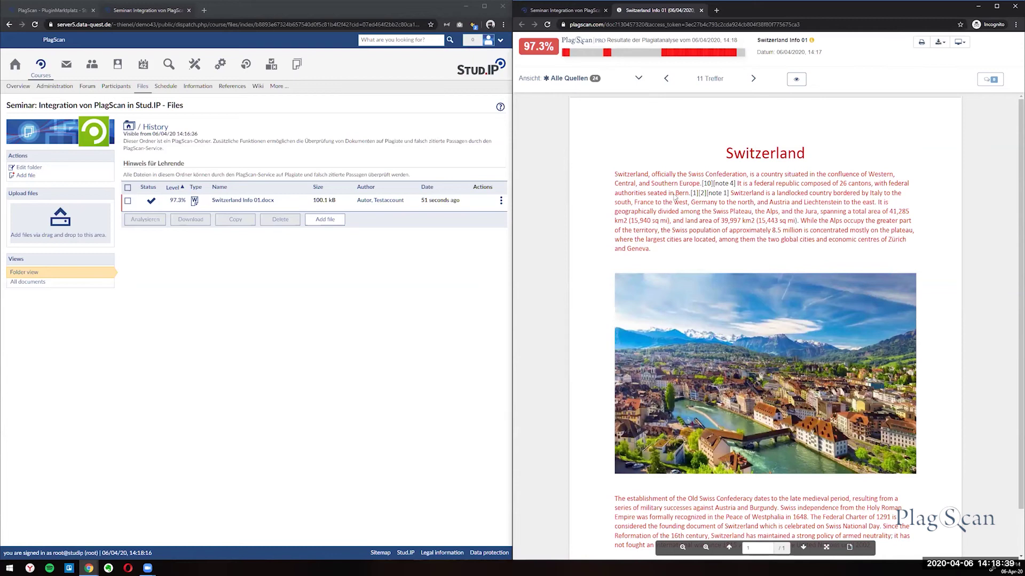
key(ctrl+w)
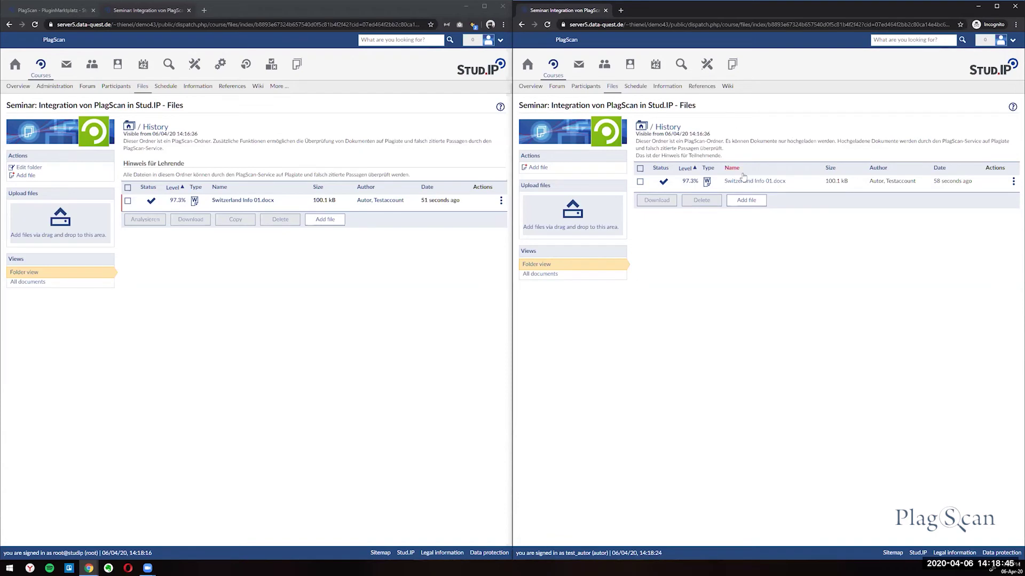
Step: As the student, update Switzerland Info 01.docx with Switzerland Info 02.docx, adopting the new file name, and refresh the administrator's view to check the analysis status
click(1013, 182)
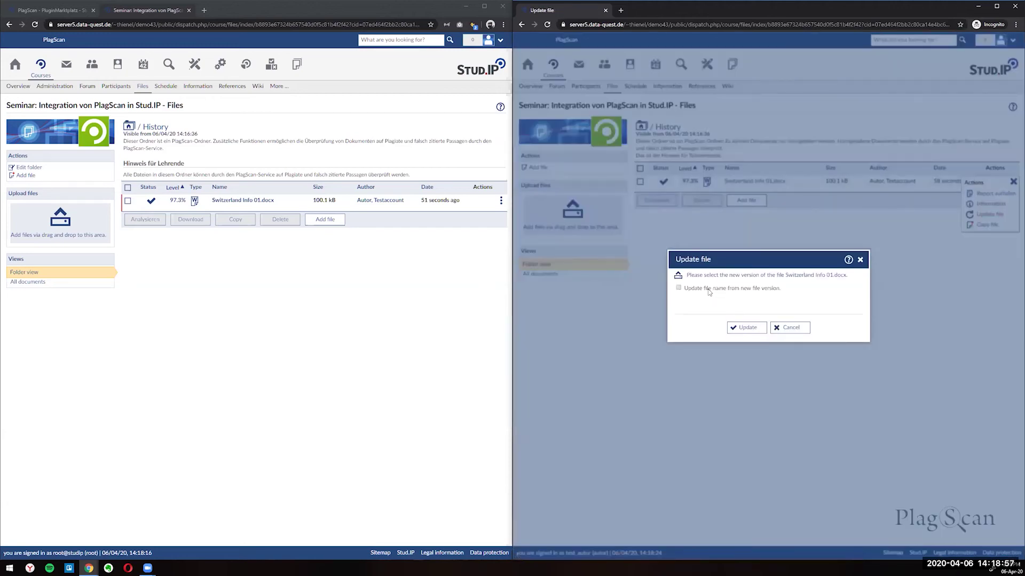
click(707, 276)
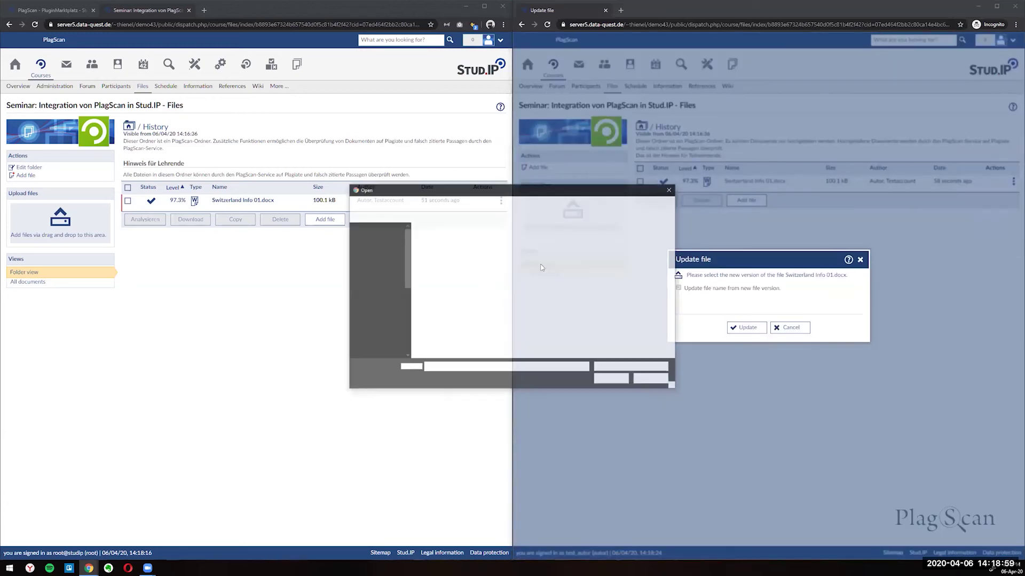
double_click(458, 246)
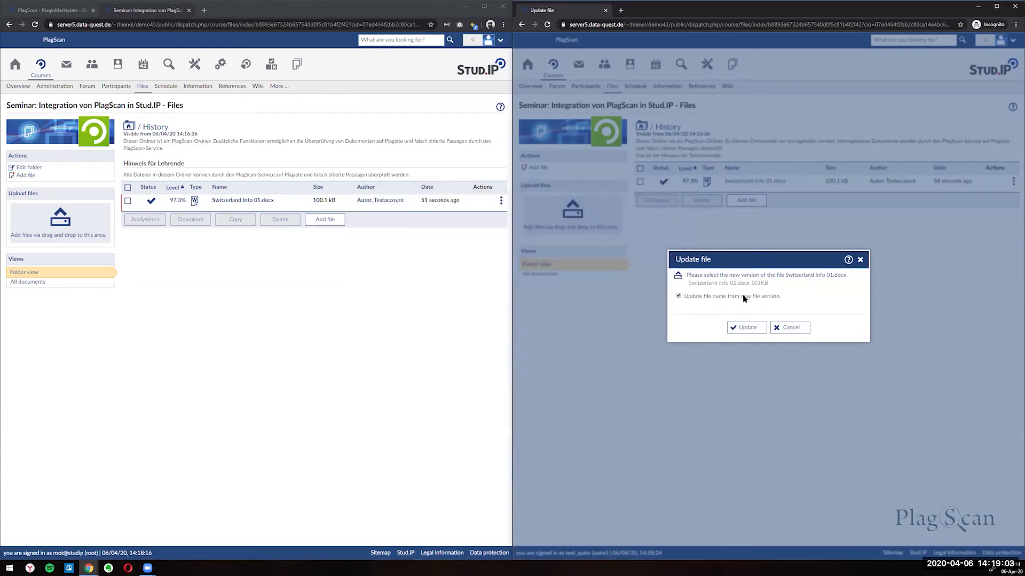
click(753, 330)
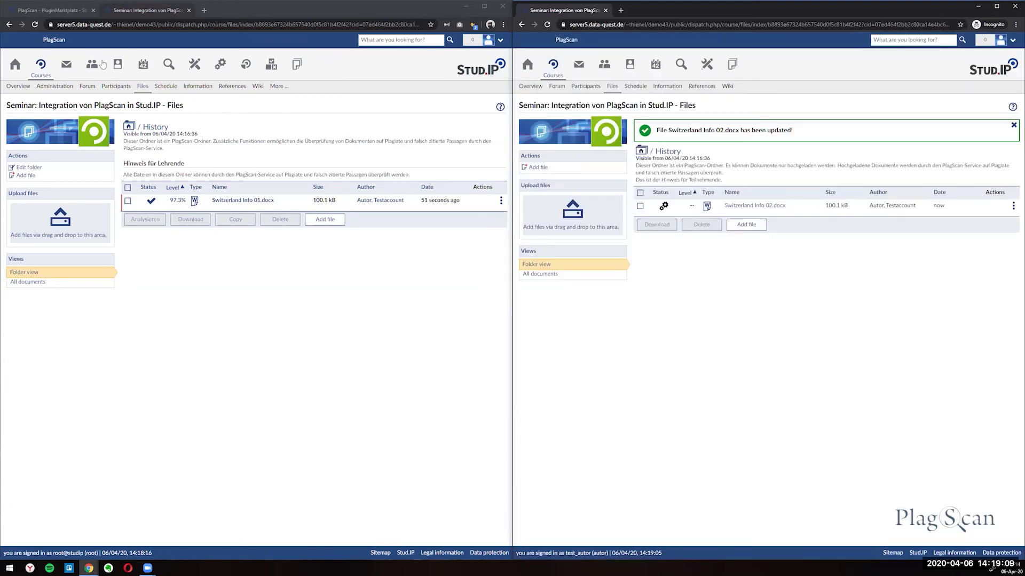
click(35, 25)
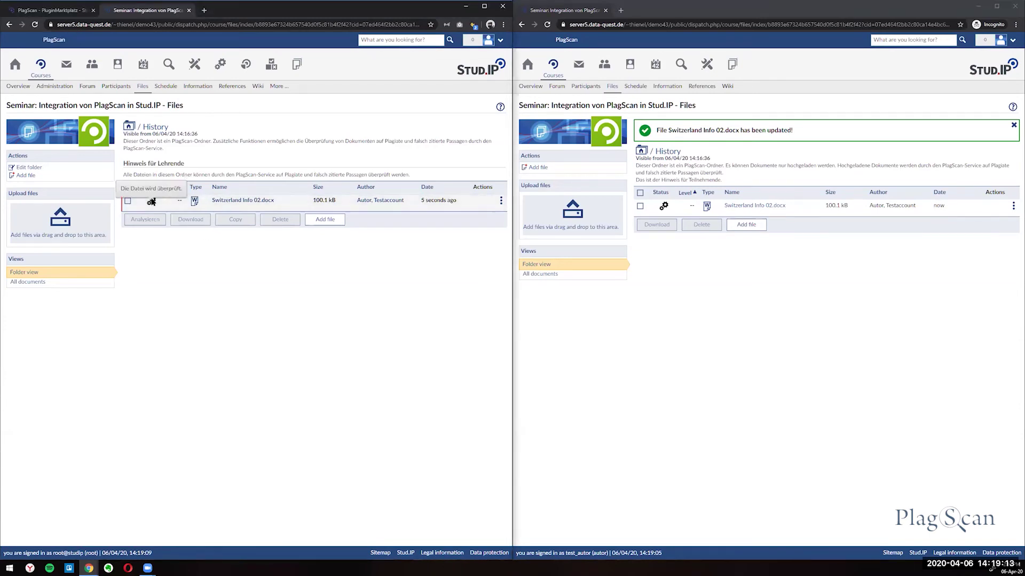
click(34, 25)
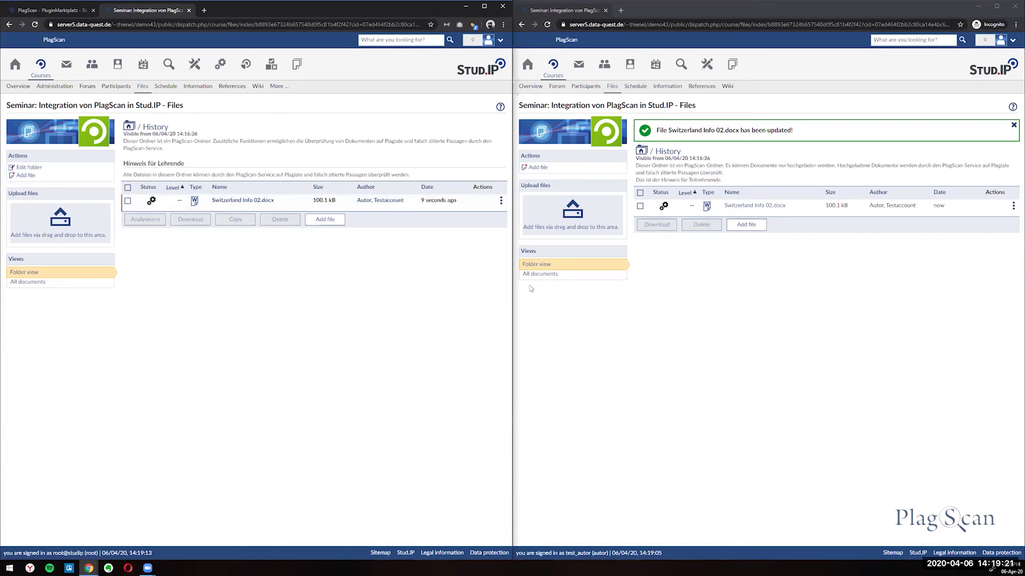
Step: In the administrator's window, edit the History folder to disable student access to the evaluation and PlagLevel as well as file updates, and save it
click(145, 91)
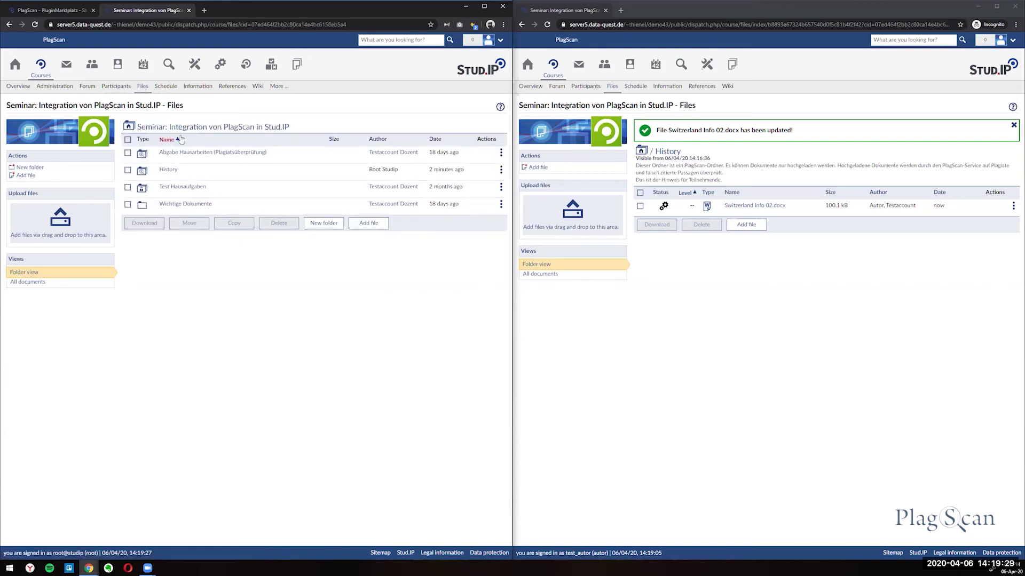
click(500, 170)
click(472, 193)
scroll(271, 238, down, 1)
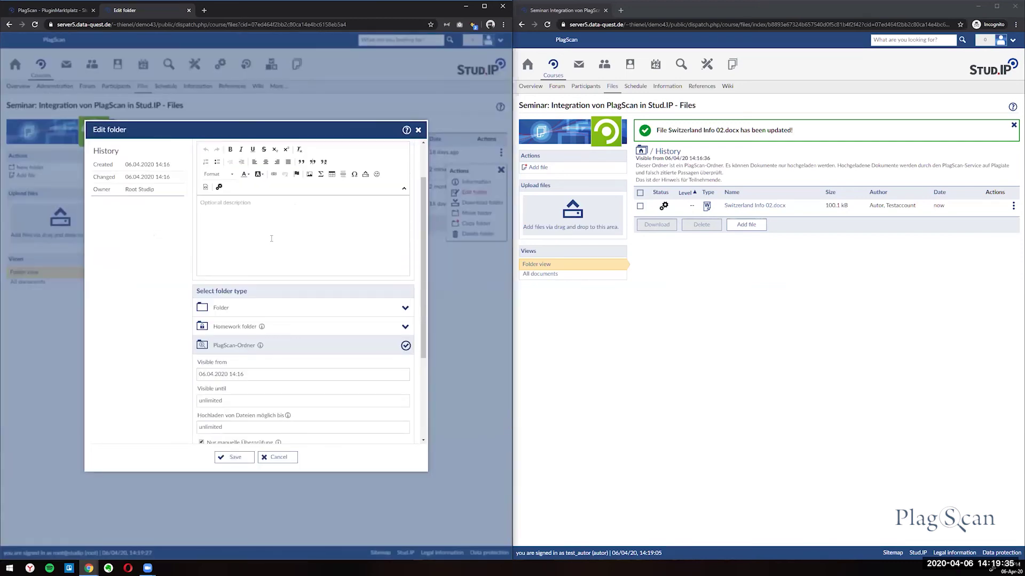
scroll(274, 239, down, 3)
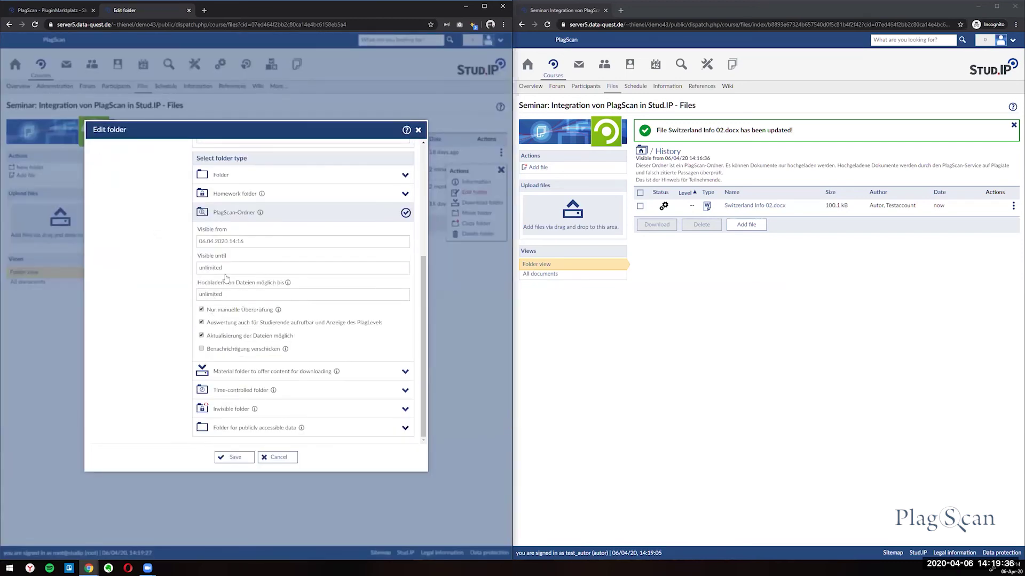
click(223, 322)
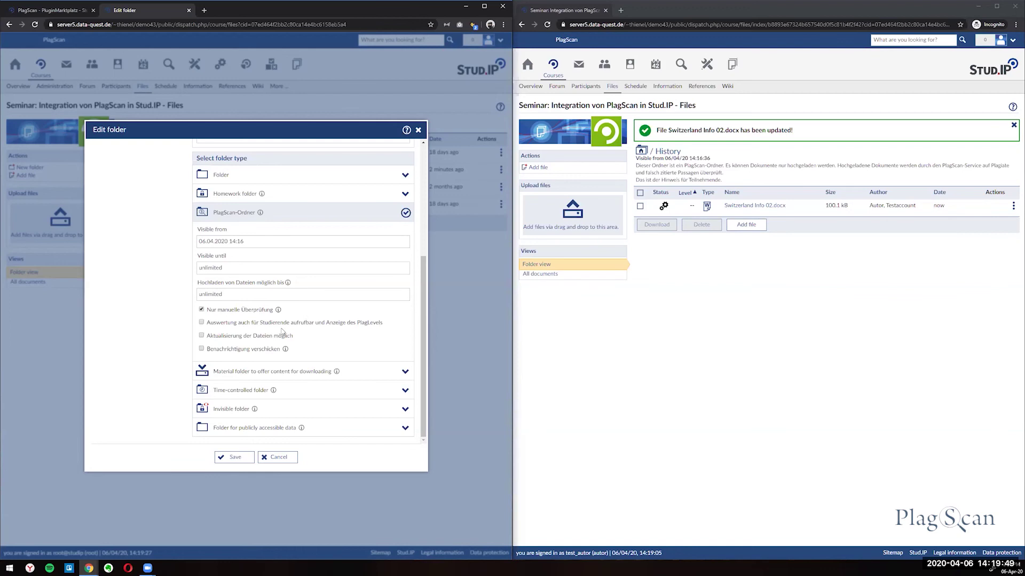
click(233, 460)
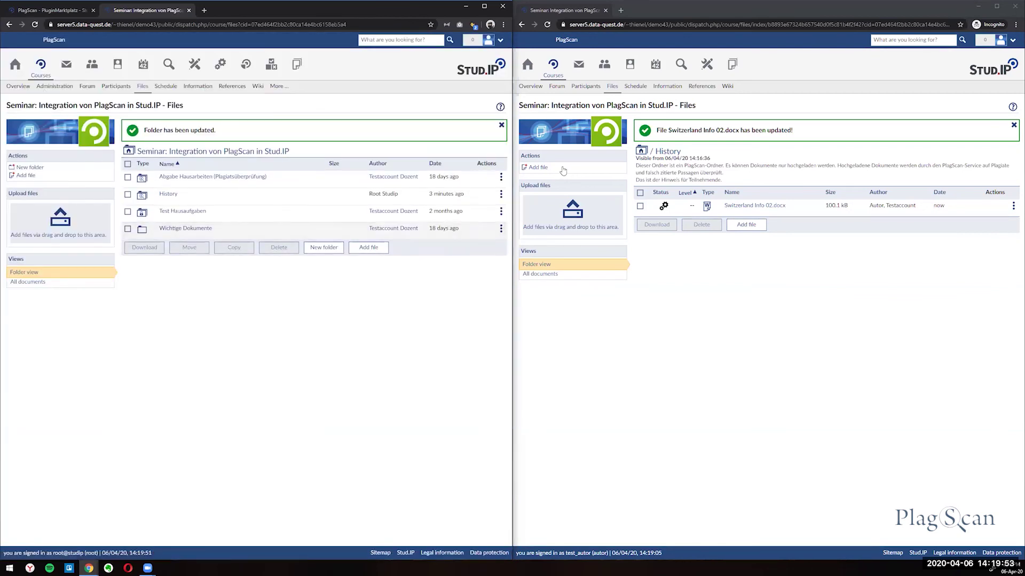
Step: Refresh the student's view and reopen the administrator's History folder to compare the displayed analysis columns, and check the student's available file actions
click(547, 25)
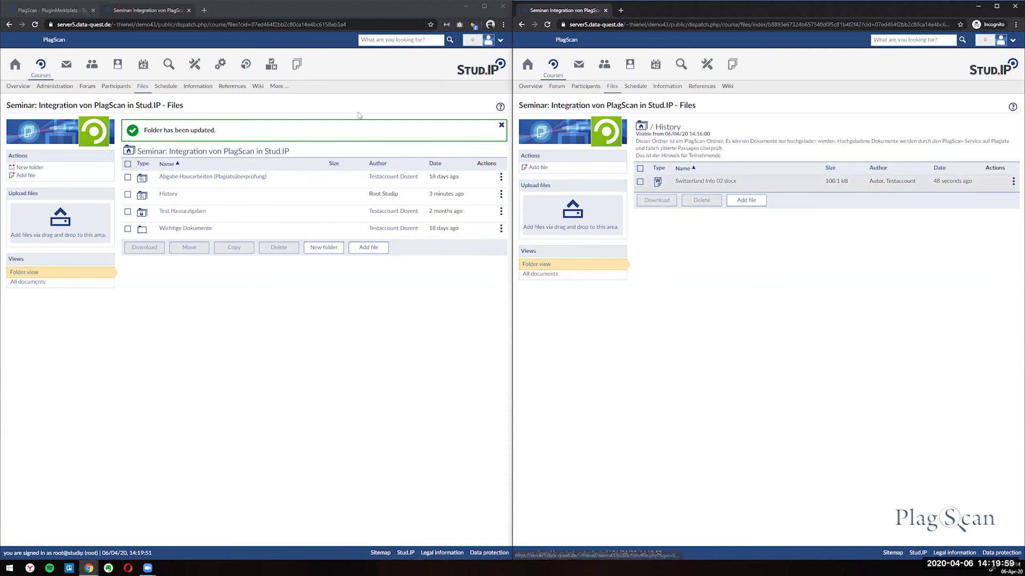
click(144, 92)
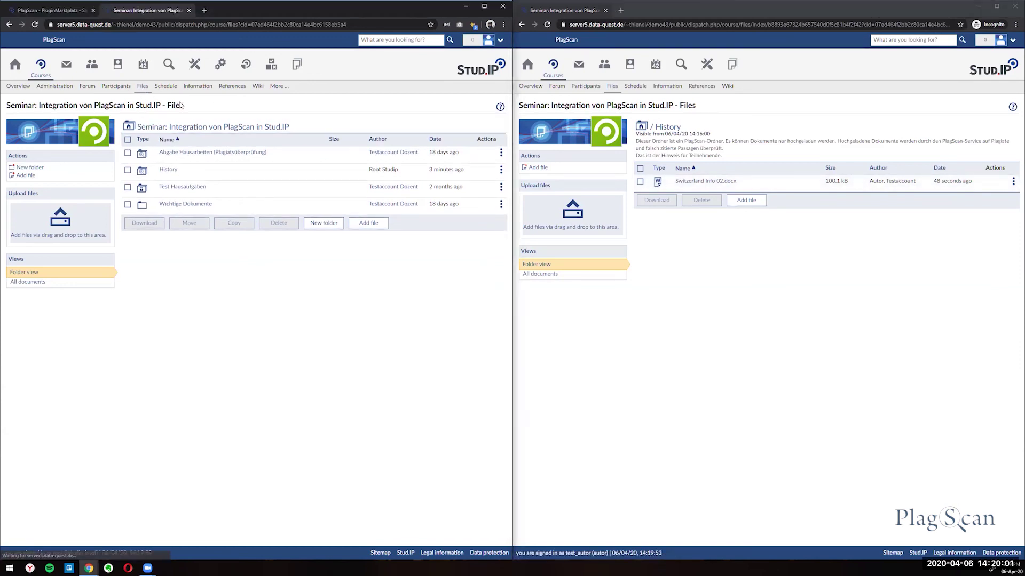
click(169, 169)
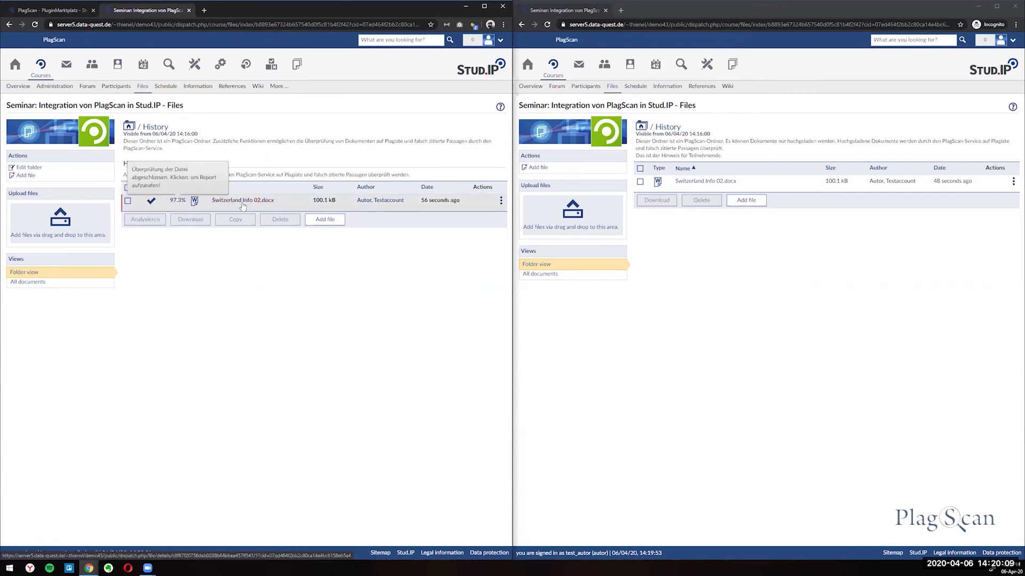
click(547, 27)
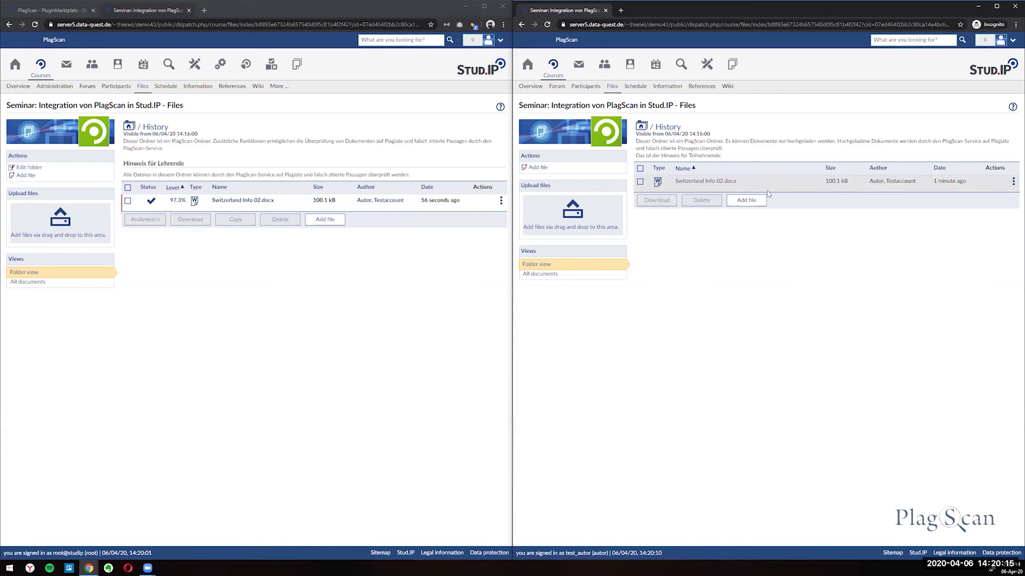
click(1012, 183)
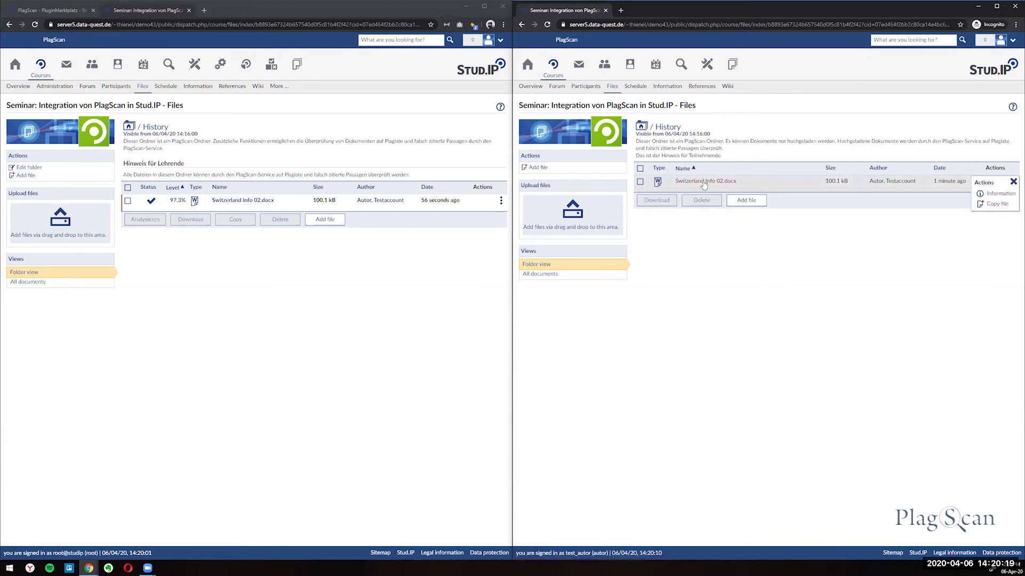
Step: In the administrator's window, view the configuration and display options in the PlagScan report of Switzerland Info 02.docx, close it and return to the course files
click(148, 201)
click(149, 201)
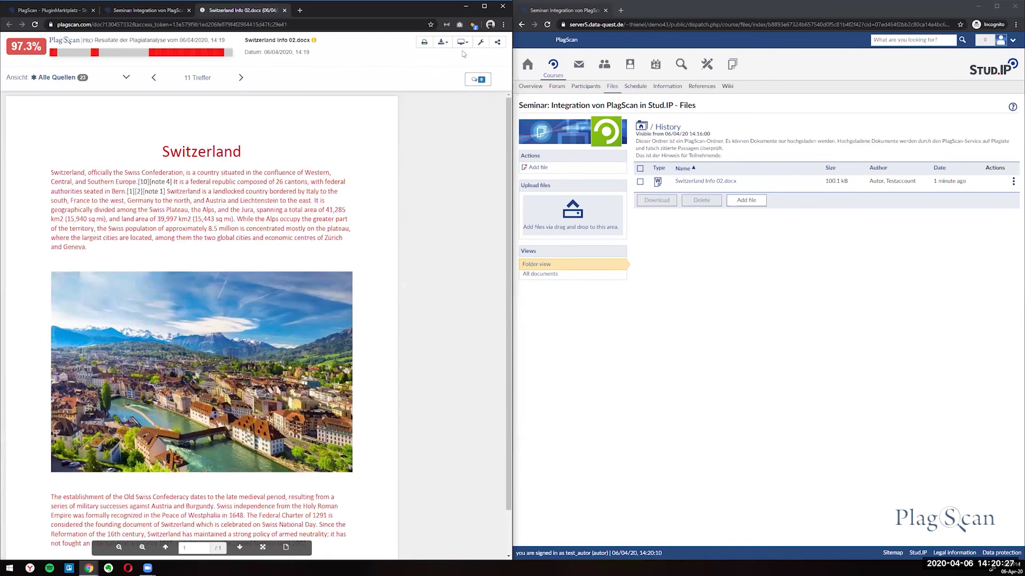
click(481, 42)
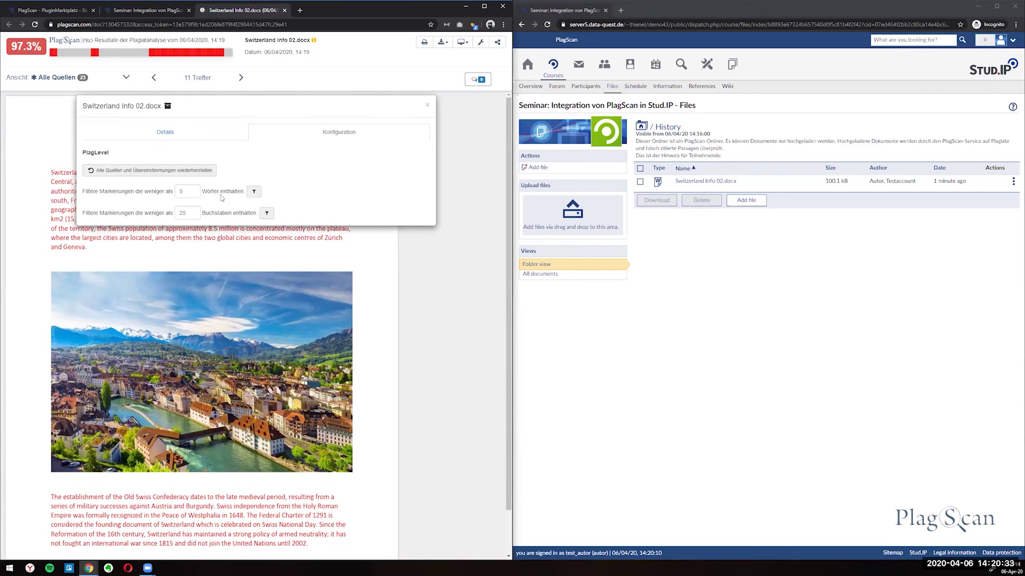
click(428, 107)
click(462, 43)
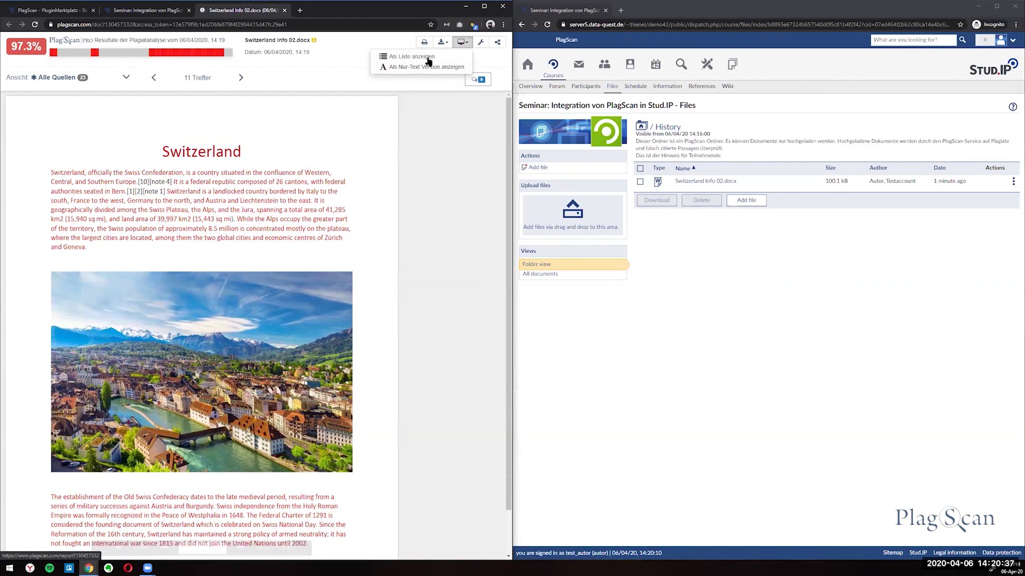
click(462, 43)
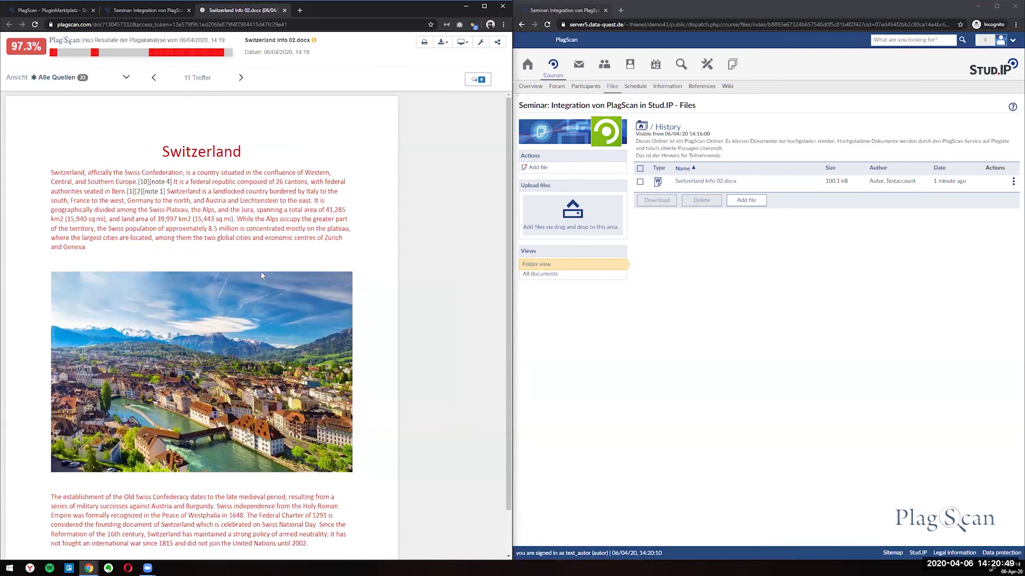
key(ctrl+w)
click(141, 87)
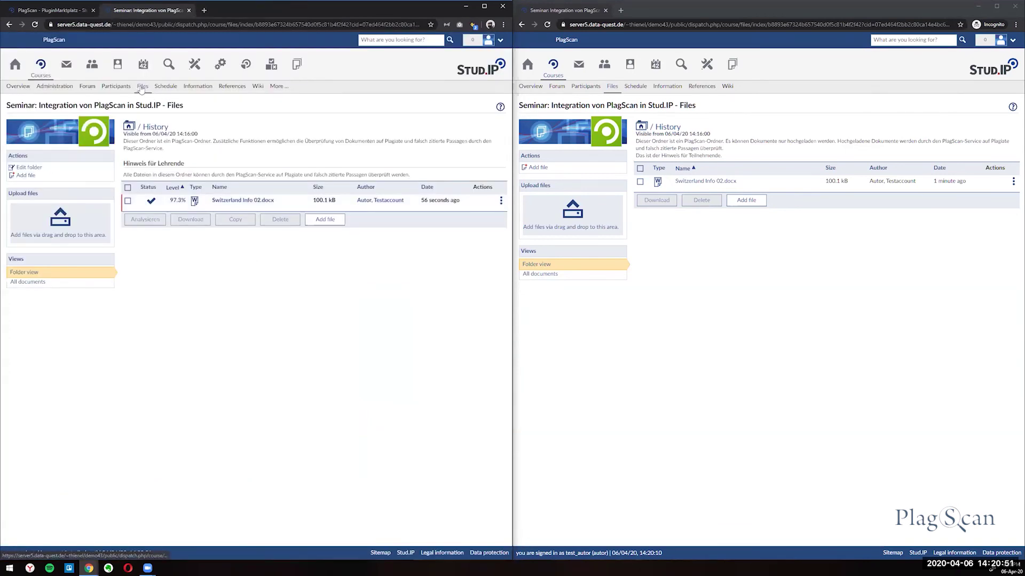